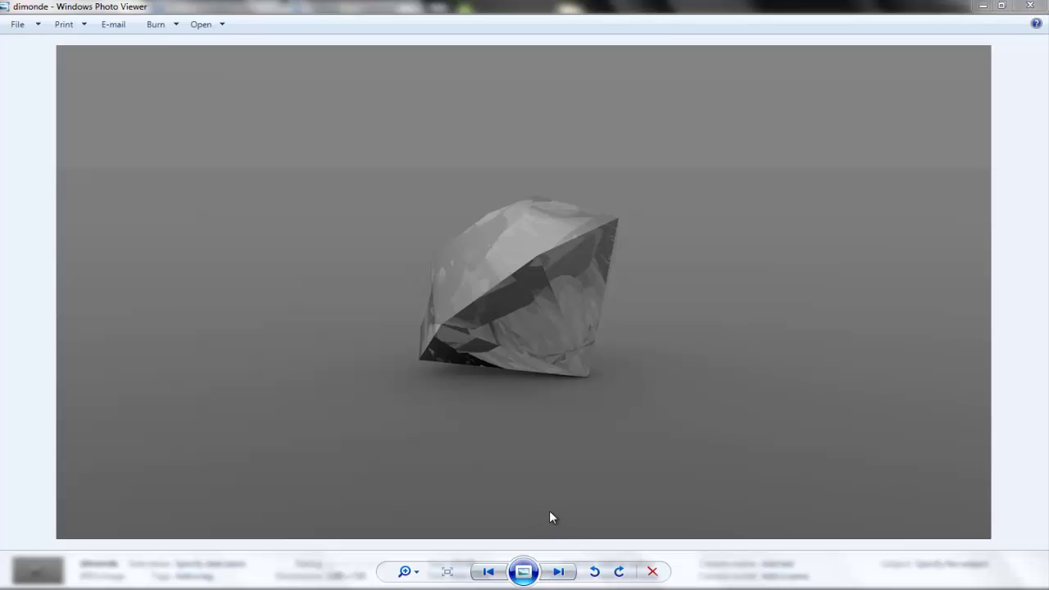
Step: Check the finished diamond render in Windows Photo Viewer, then return to Photoshop's Untitled-1
{"action": "mouse_move", "coordinate": [561, 586]}
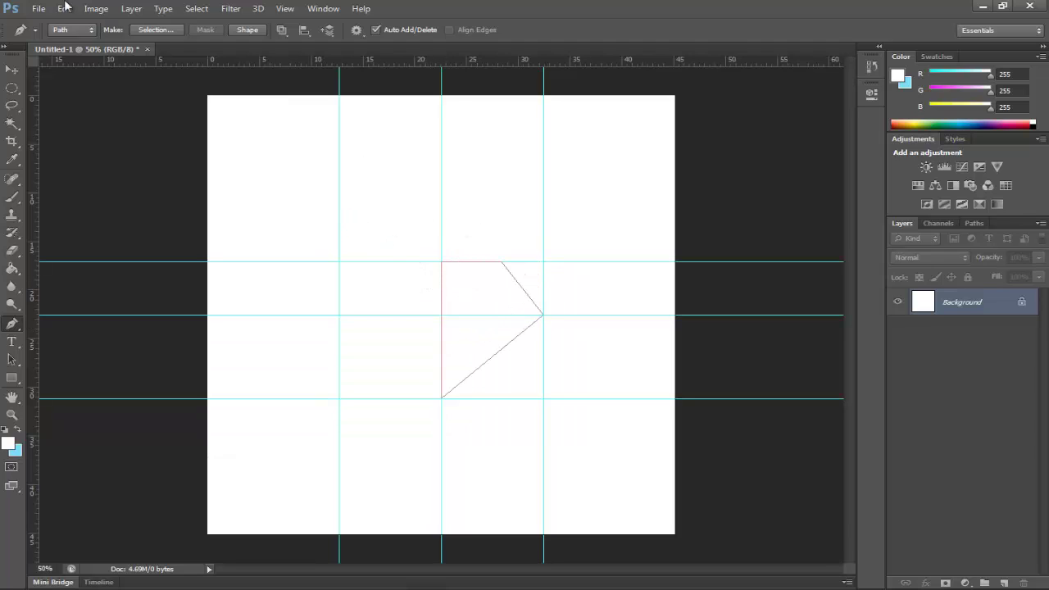
Step: Create a new blank 1280×1280 px RGB document with a white background
{"action": "left_click", "coordinate": [38, 14]}
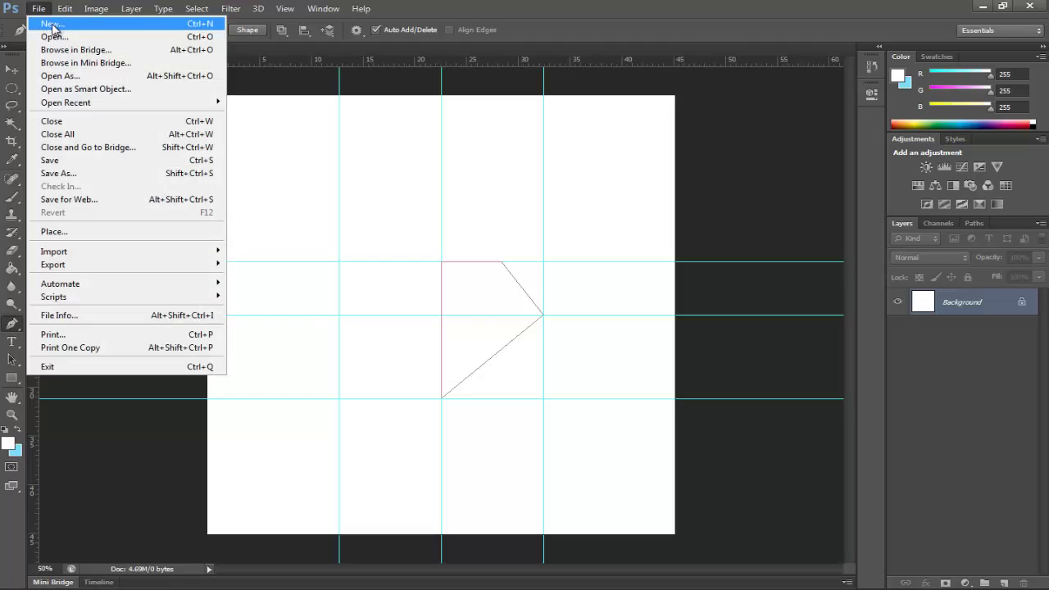
{"action": "left_click", "coordinate": [54, 23]}
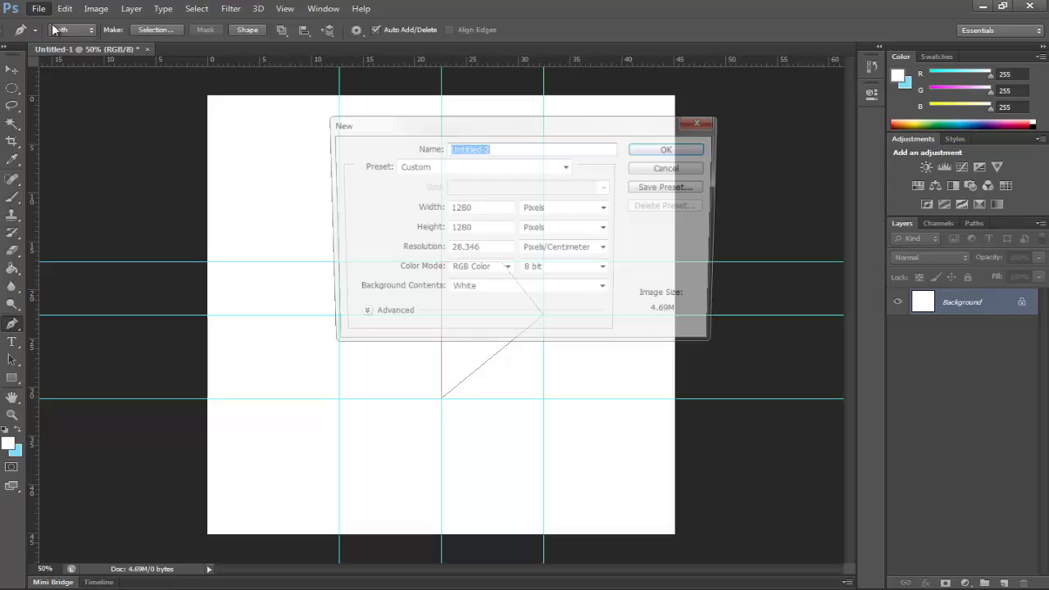
{"action": "left_click", "coordinate": [658, 153]}
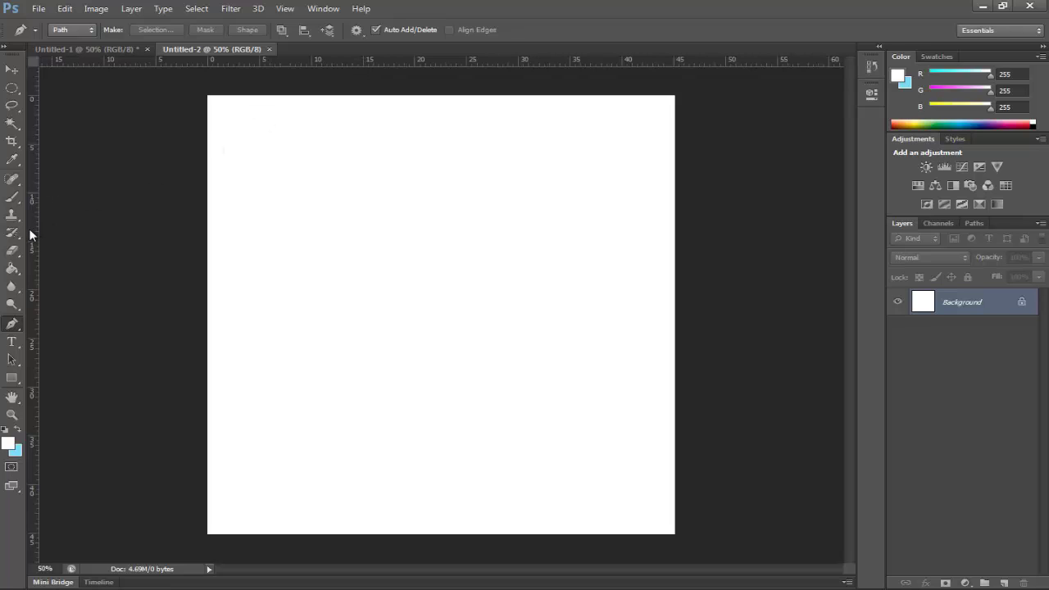
Step: Add vertical guides at the centre and near 31 cm, and horizontal guides at, above and below centre
{"action": "left_click_drag", "start_coordinate": [30, 227], "coordinate": [442, 223]}
{"action": "left_click_drag", "start_coordinate": [496, 155], "coordinate": [511, 314]}
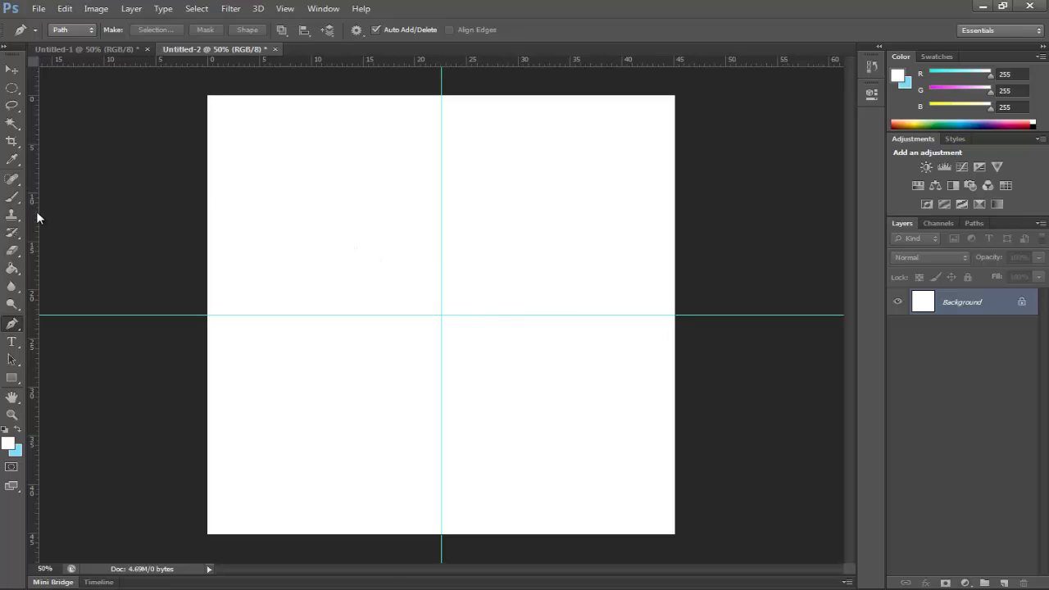
{"action": "left_click_drag", "start_coordinate": [458, 65], "coordinate": [484, 260]}
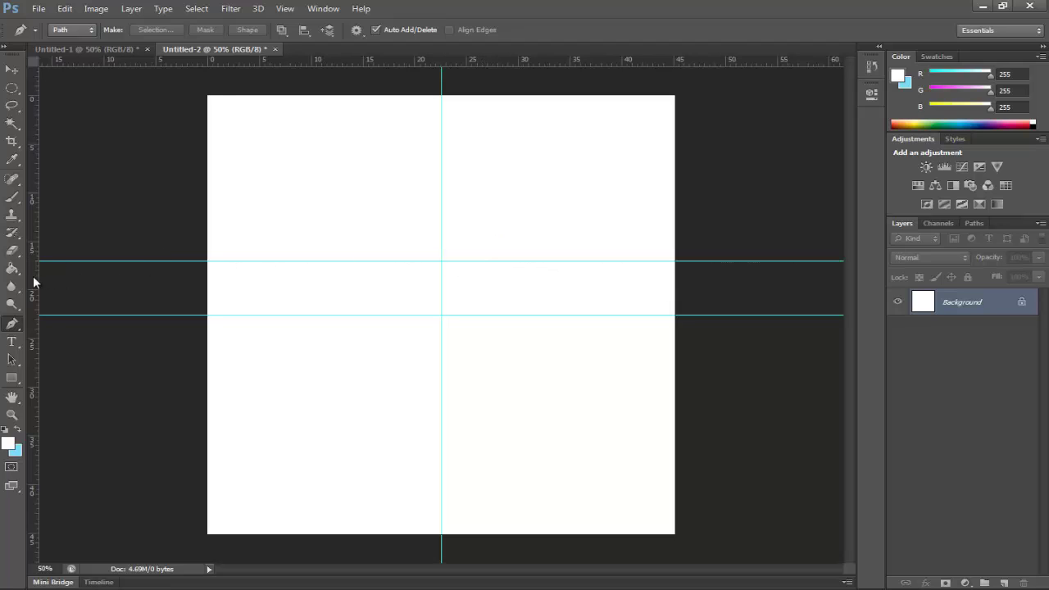
{"action": "left_click_drag", "start_coordinate": [33, 282], "coordinate": [529, 277]}
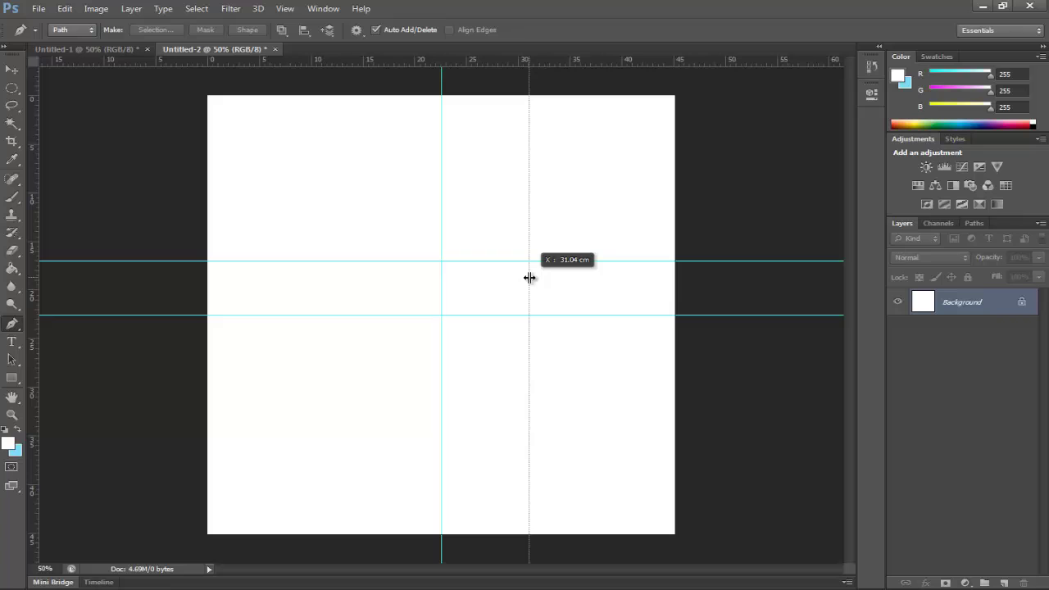
{"action": "left_click_drag", "start_coordinate": [529, 277], "coordinate": [541, 279]}
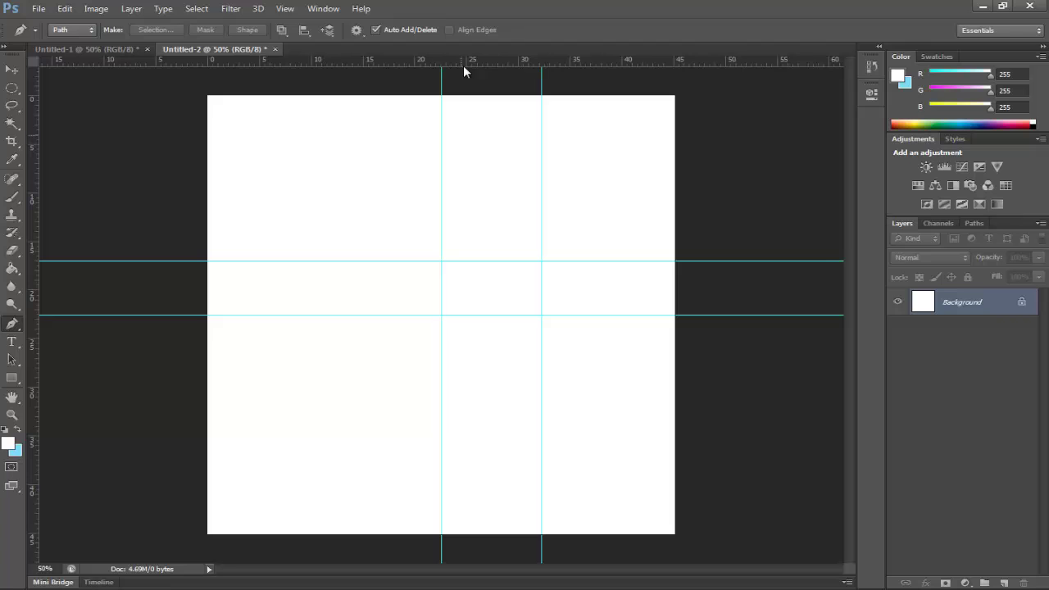
{"action": "left_click_drag", "start_coordinate": [463, 58], "coordinate": [505, 409]}
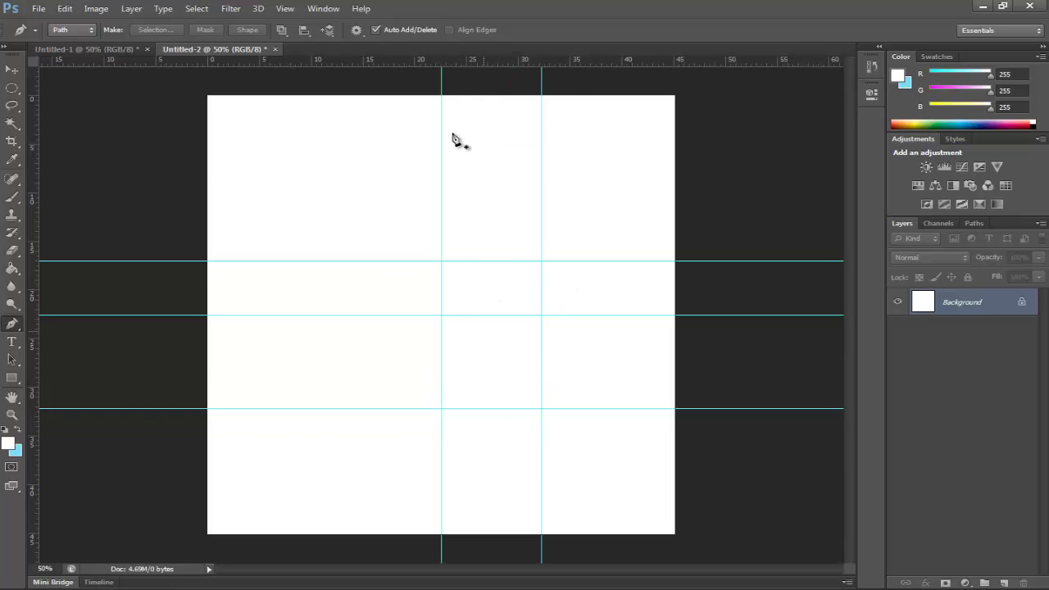
Step: Draw a closed pen path from the upper guide crossing to the right widest point and bottom tip
{"action": "left_click", "coordinate": [441, 262]}
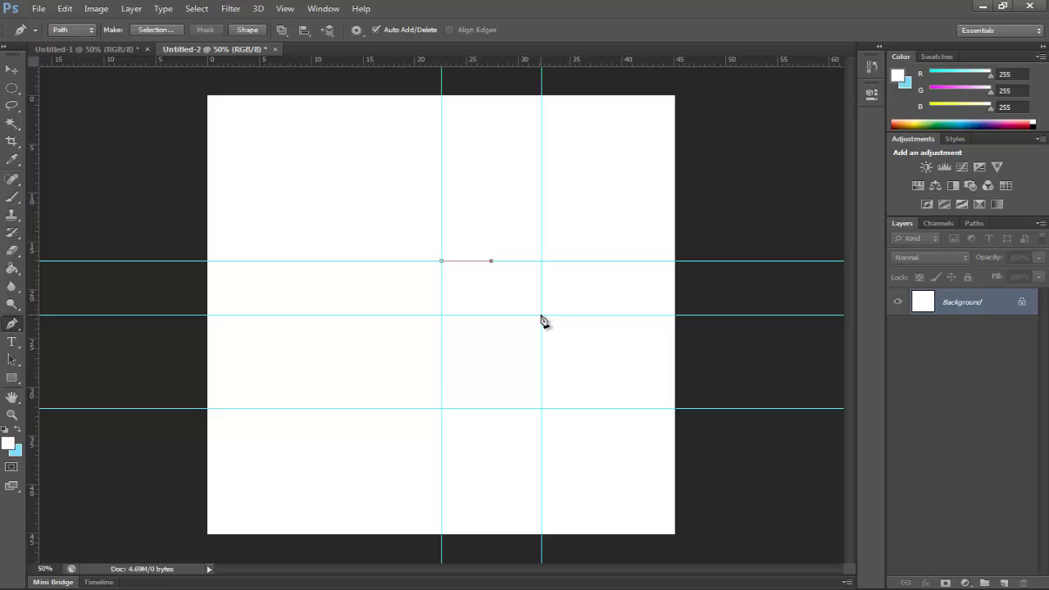
{"action": "left_click", "coordinate": [541, 315]}
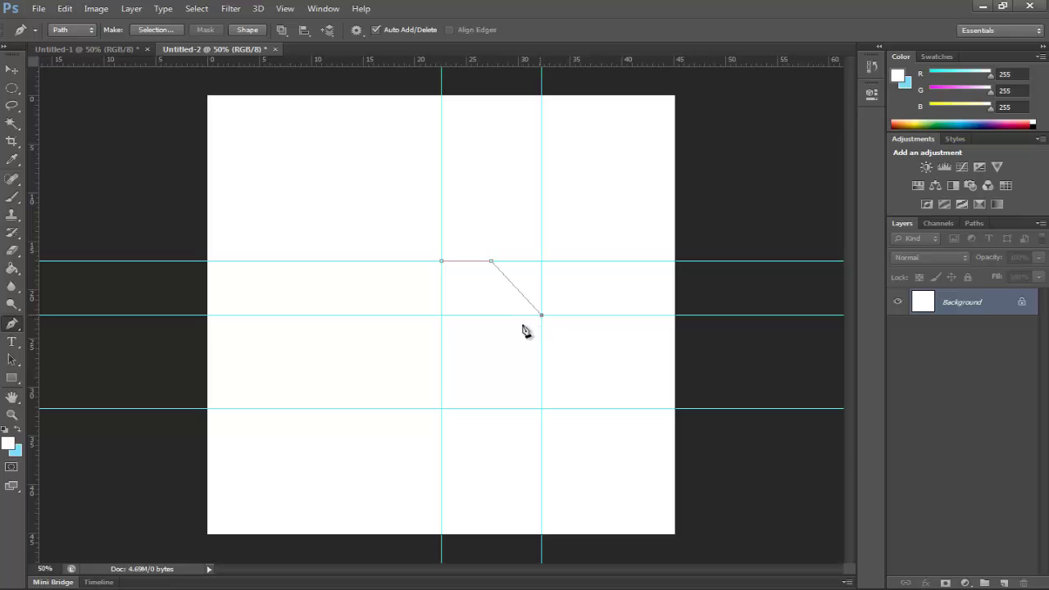
{"action": "left_click", "coordinate": [440, 408]}
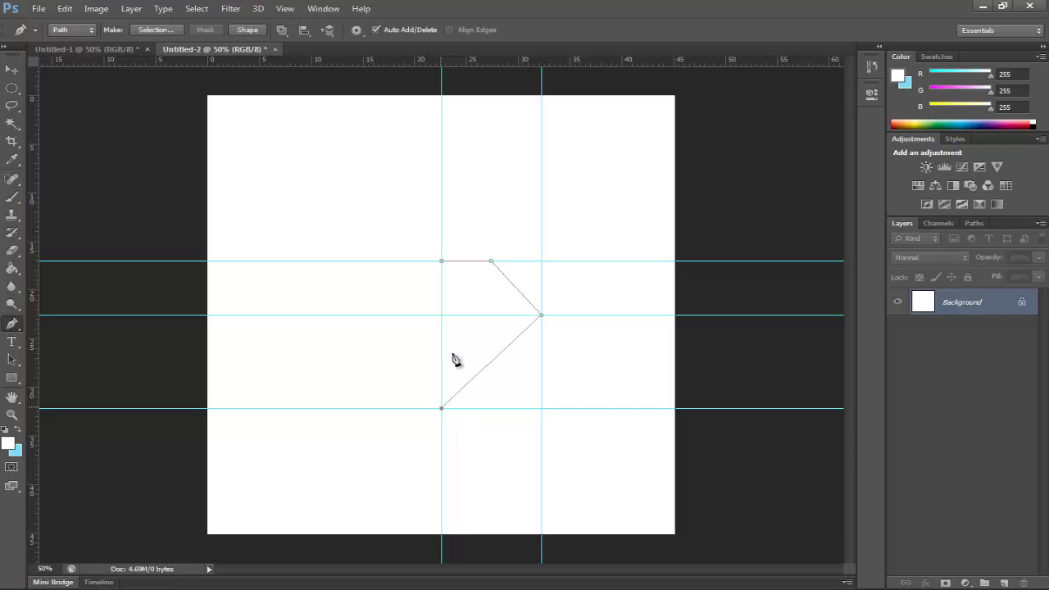
{"action": "left_click", "coordinate": [442, 262]}
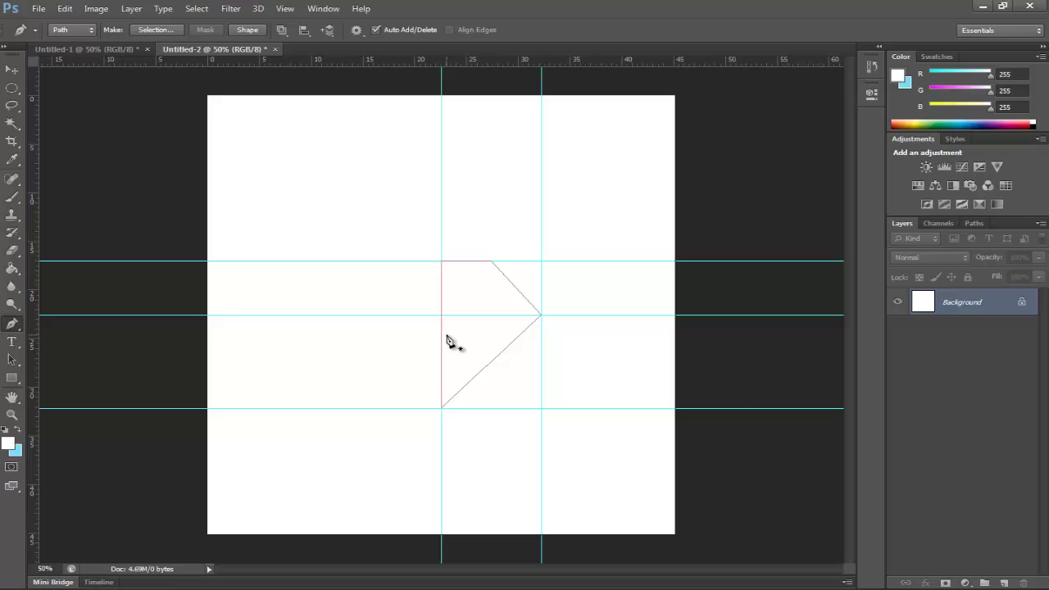
Step: Export the Work Path to Illustrator as Untitled-22 in the Documents library
{"action": "left_click", "coordinate": [42, 11]}
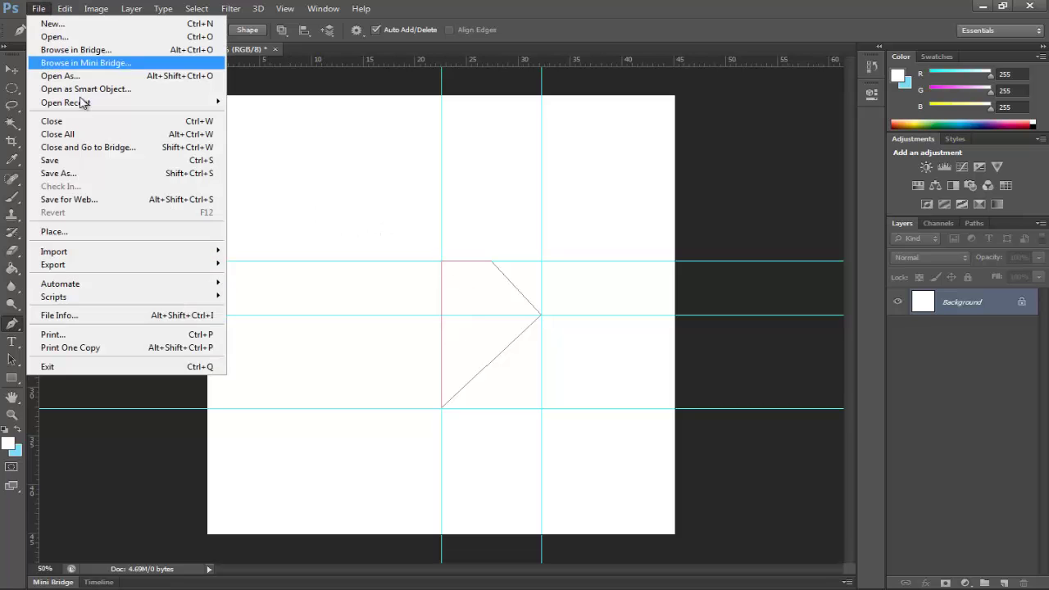
{"action": "mouse_move", "coordinate": [205, 266]}
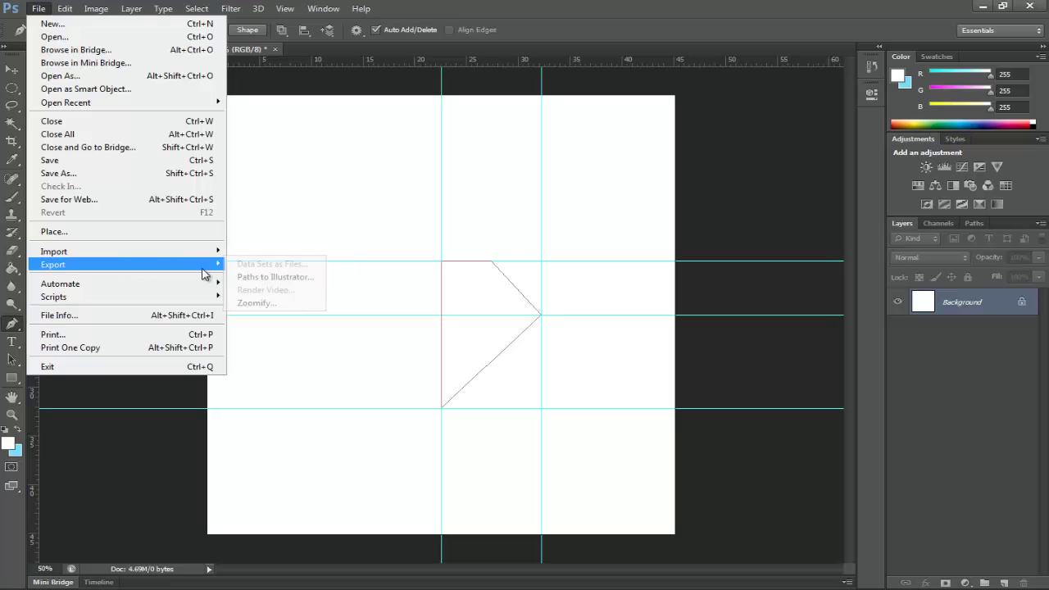
{"action": "left_click", "coordinate": [278, 277]}
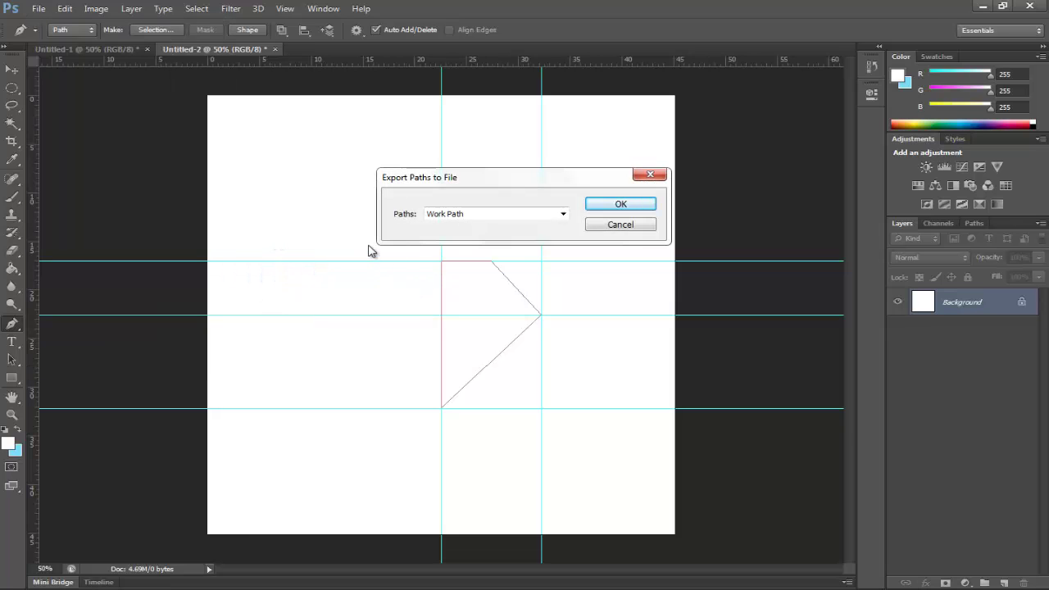
{"action": "left_click", "coordinate": [599, 211]}
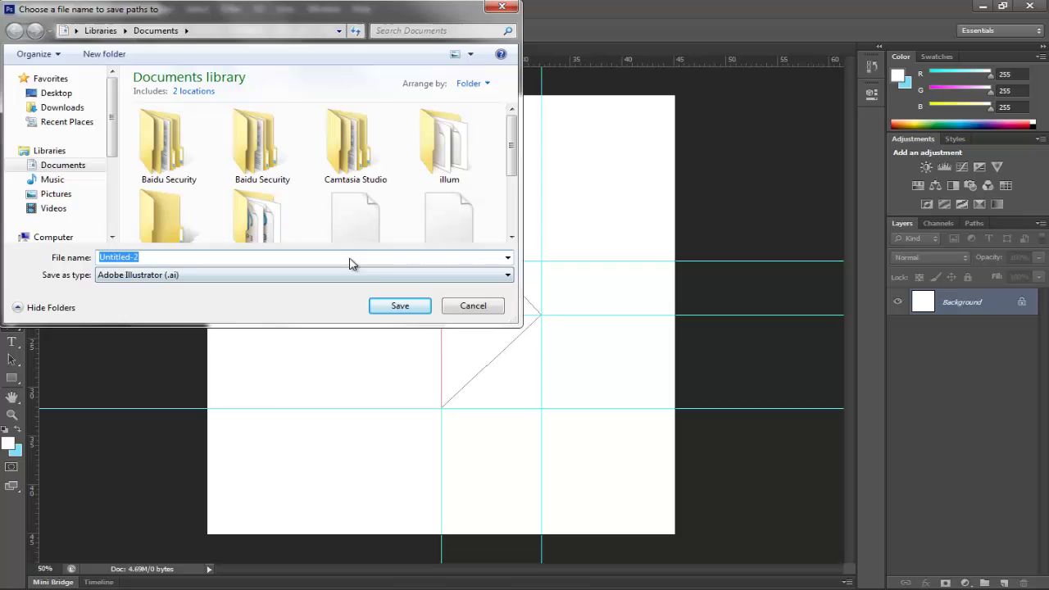
{"action": "left_click", "coordinate": [382, 257]}
{"action": "left_click", "coordinate": [399, 307]}
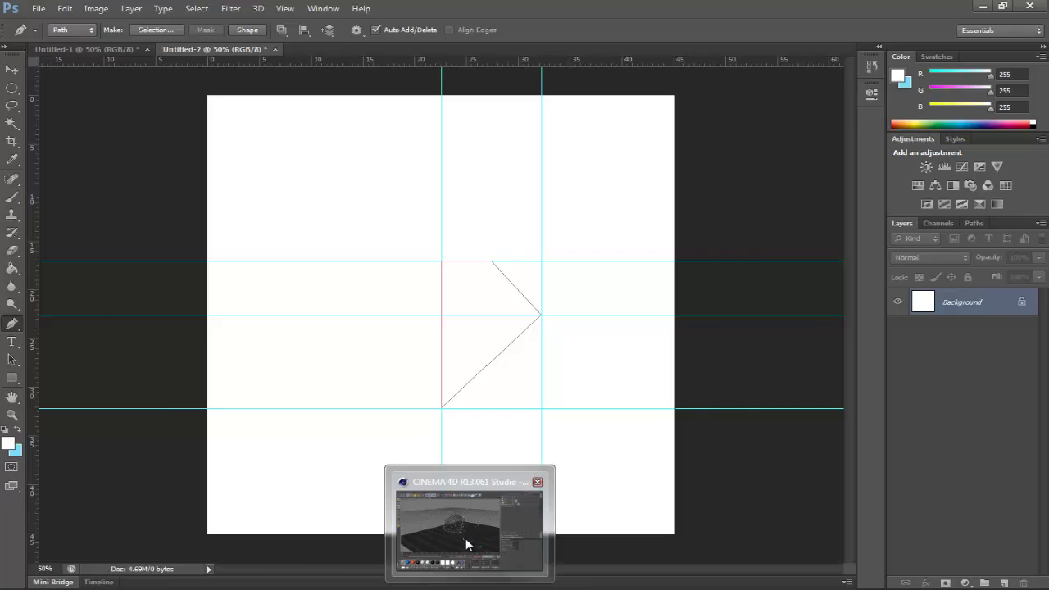
Step: Switch to Cinema 4D and start a new empty project, Untitled 2
{"action": "left_click", "coordinate": [466, 539]}
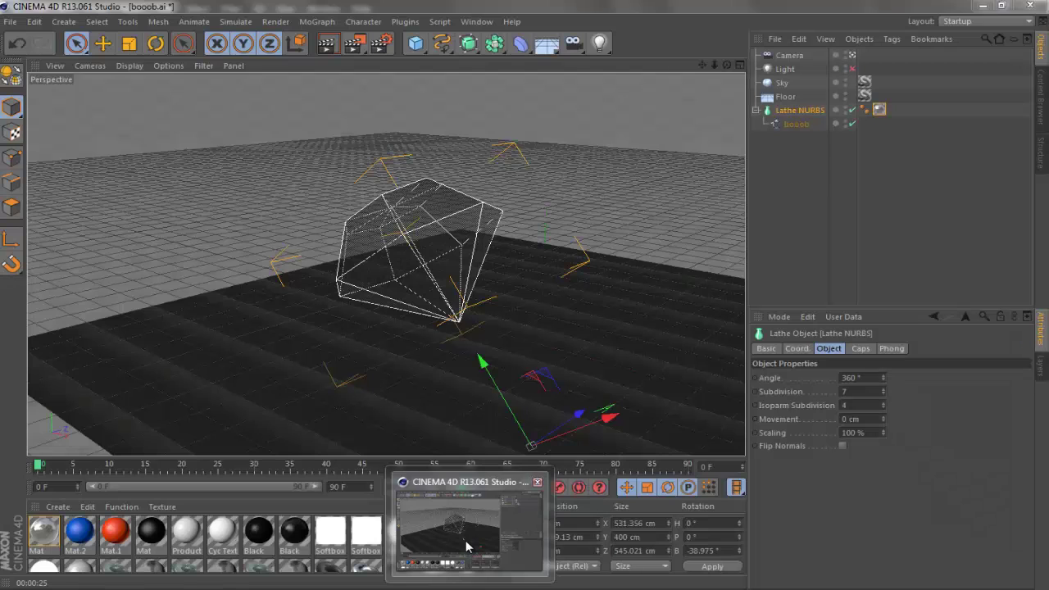
{"action": "left_click", "coordinate": [9, 22]}
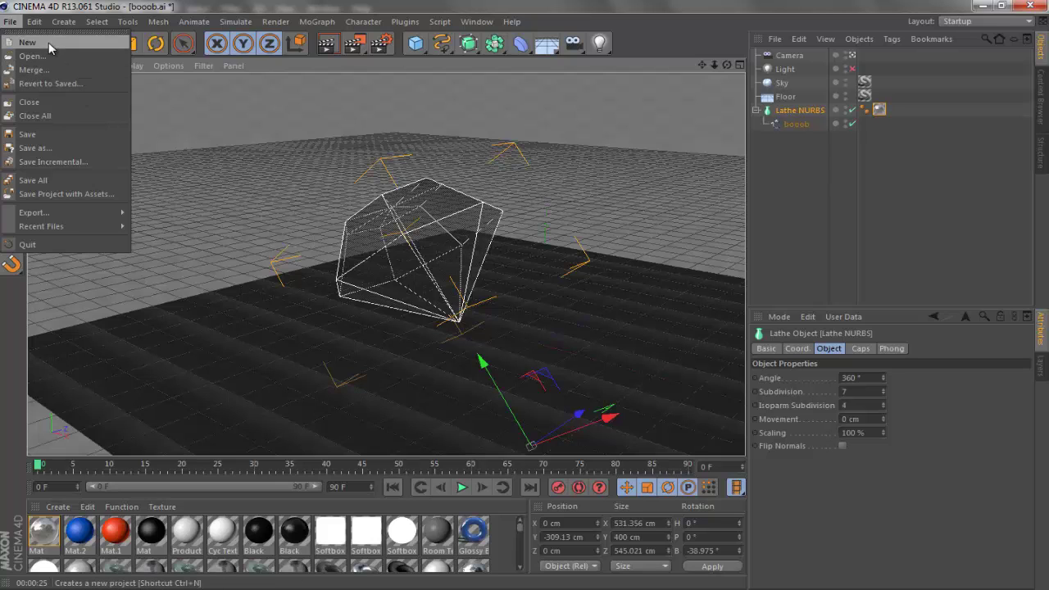
{"action": "left_click", "coordinate": [48, 42]}
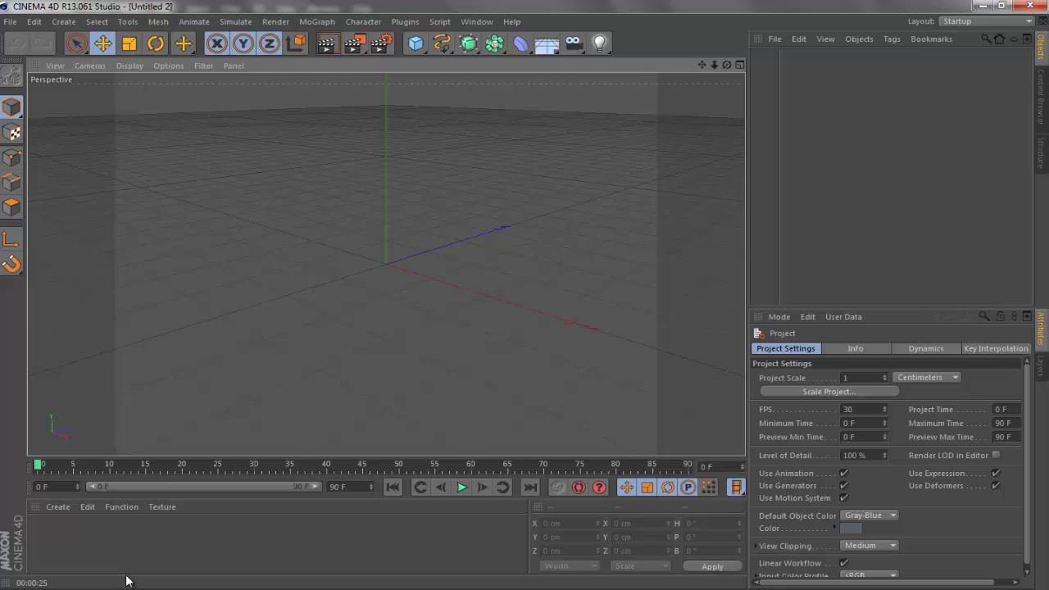
Step: Find Untitled-22.ai in Explorer's Documents library and drag it toward the Cinema 4D taskbar button
{"action": "mouse_move", "coordinate": [120, 527]}
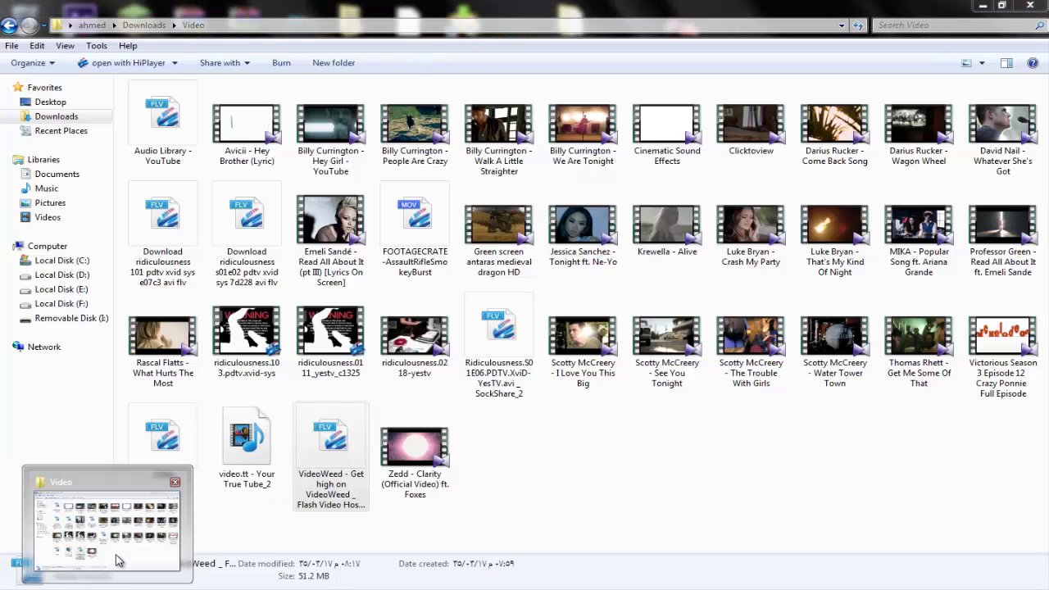
{"action": "left_click", "coordinate": [116, 555]}
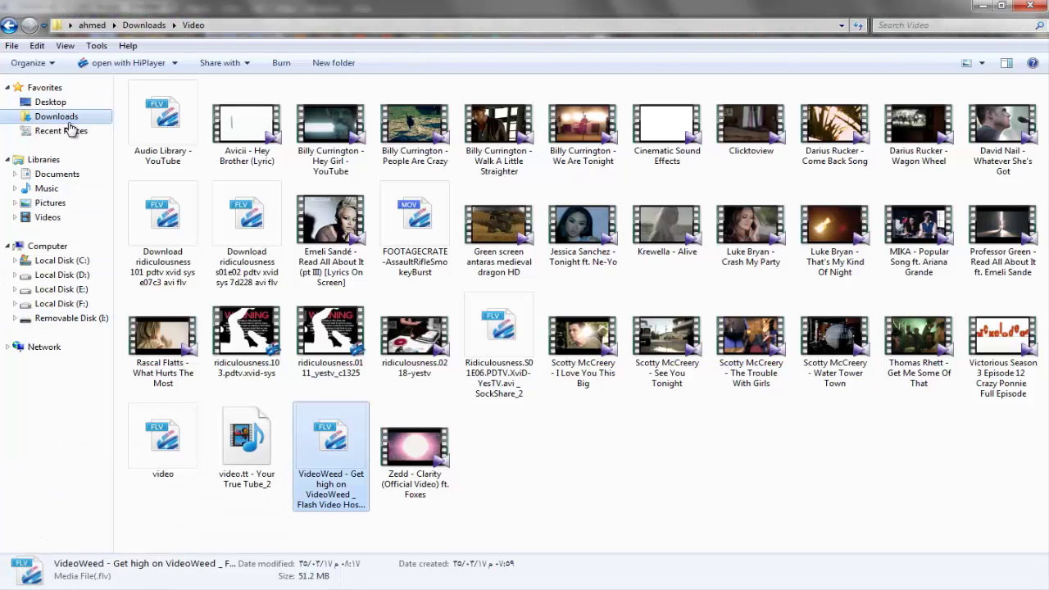
{"action": "left_click", "coordinate": [74, 173]}
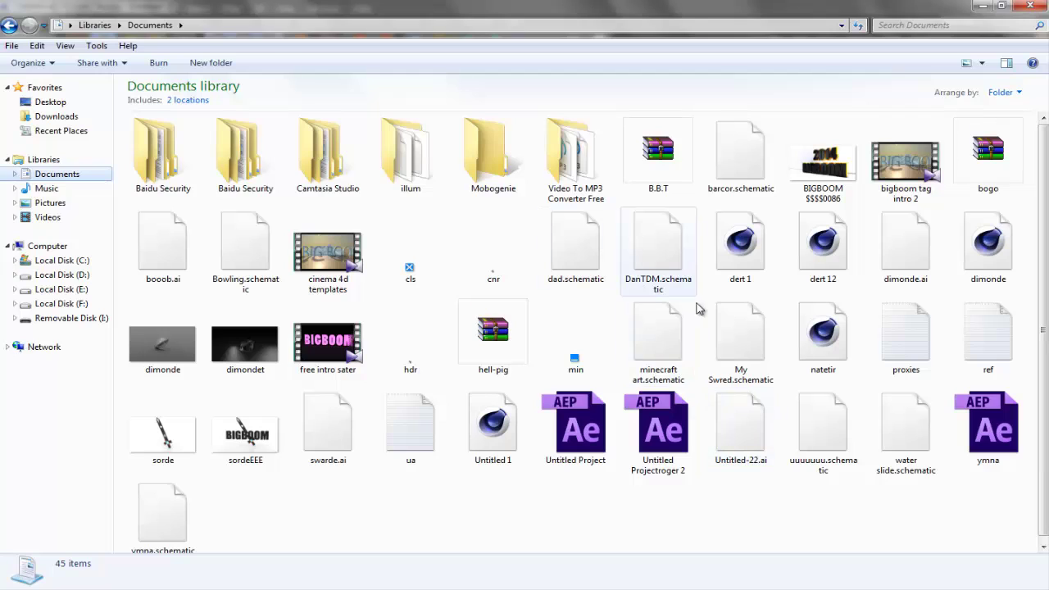
{"action": "left_click_drag", "start_coordinate": [735, 419], "coordinate": [471, 572]}
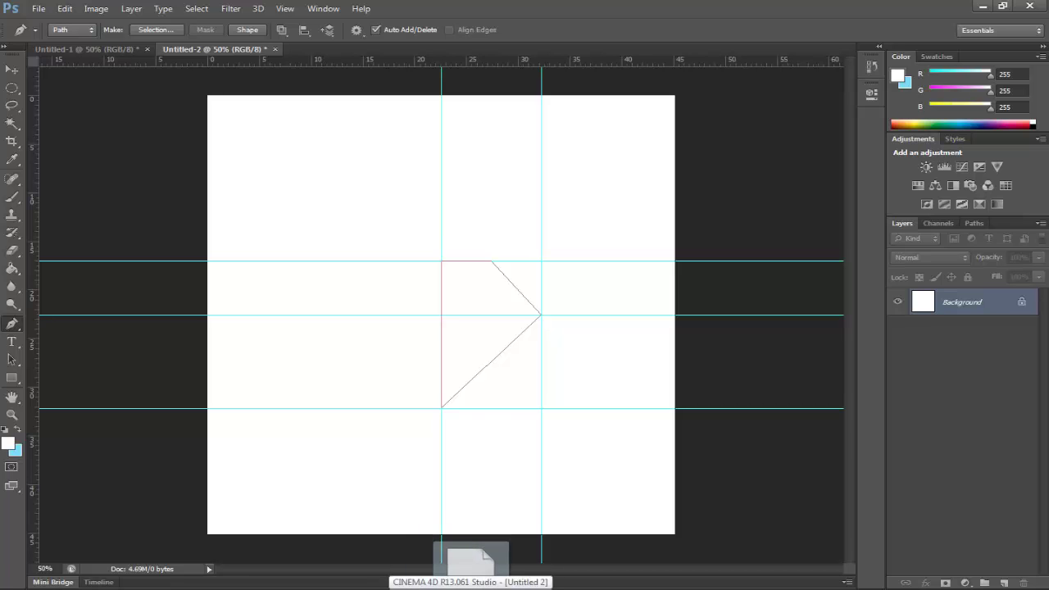
{"action": "right_click", "coordinate": [471, 560]}
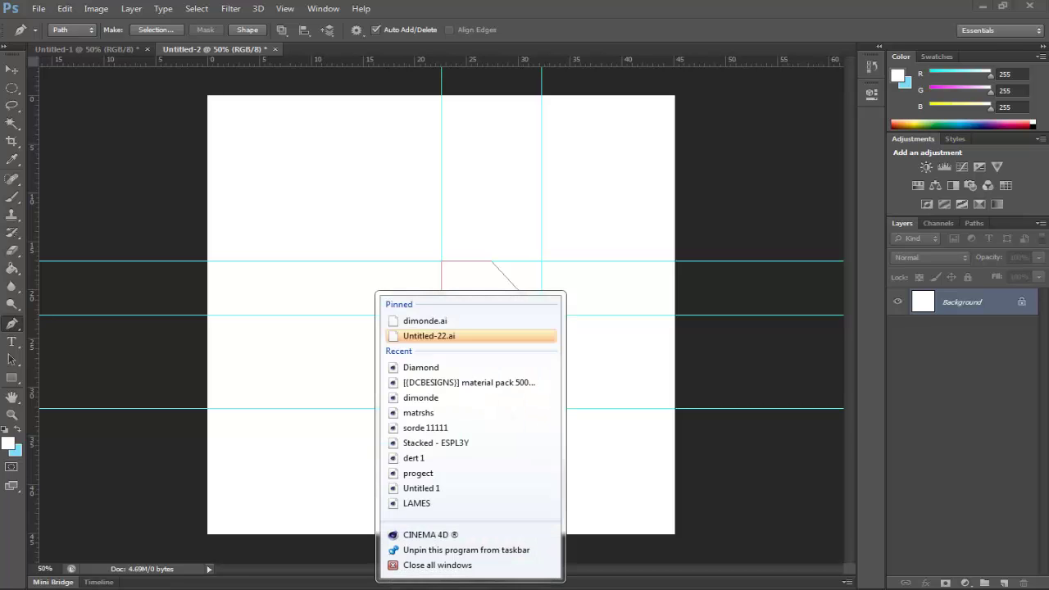
{"action": "left_click", "coordinate": [471, 560]}
{"action": "key", "text": "alt+Tab"}
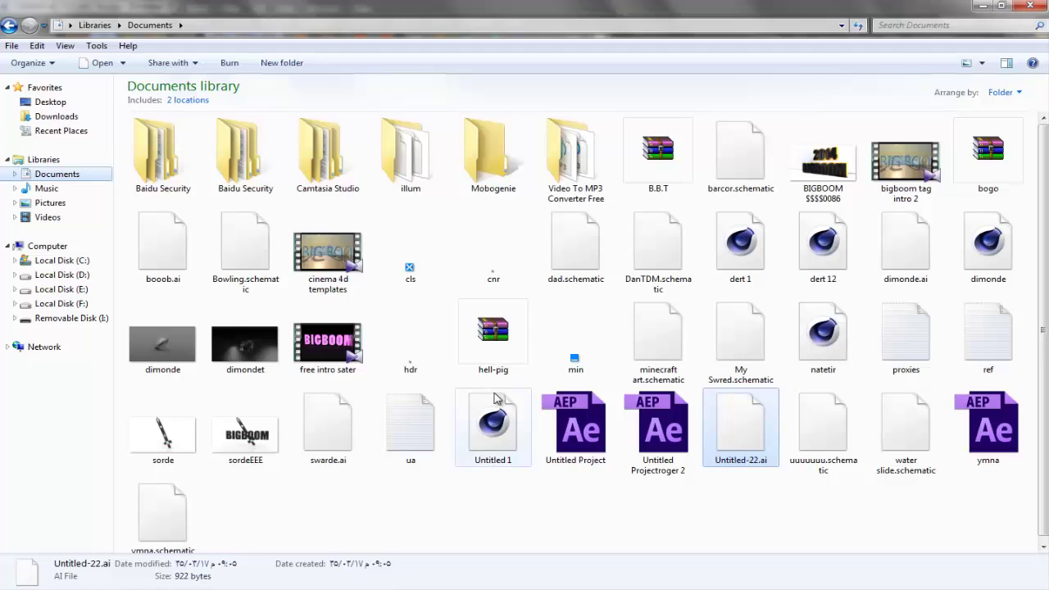
Step: Drop Untitled-22.ai into Cinema 4D, accept the Illustrator Import defaults, and orbit to the spline
{"action": "left_click_drag", "start_coordinate": [749, 429], "coordinate": [435, 249]}
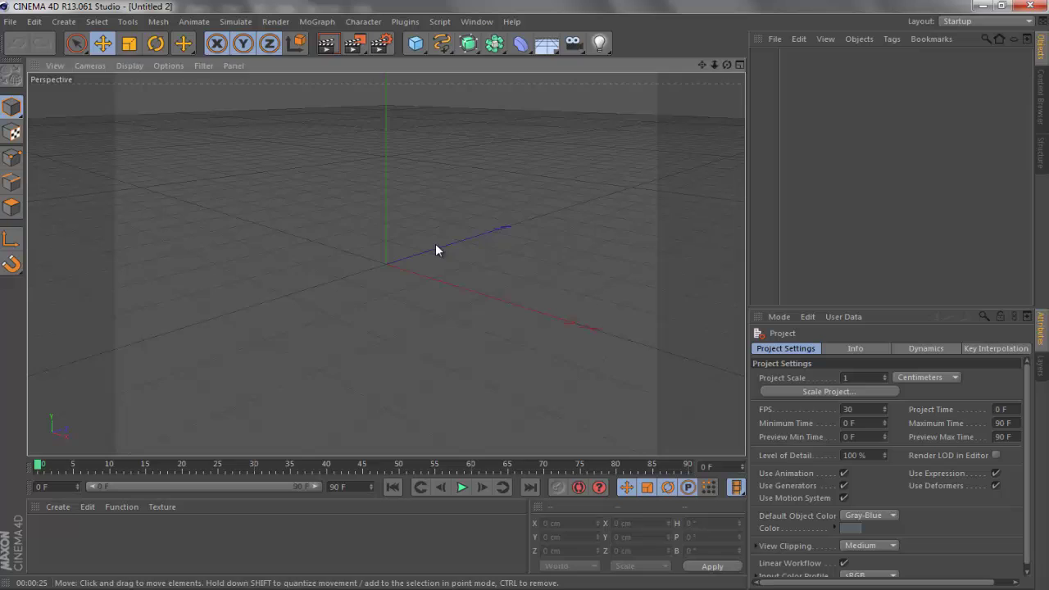
{"action": "left_click", "coordinate": [409, 364]}
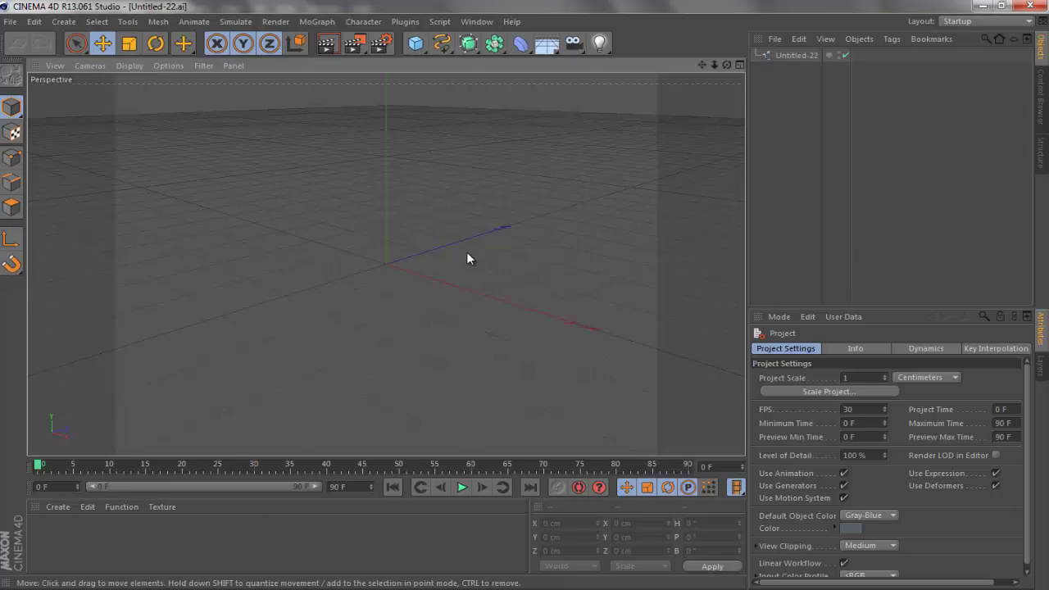
{"action": "left_click_drag", "start_coordinate": [726, 64], "coordinate": [548, 279]}
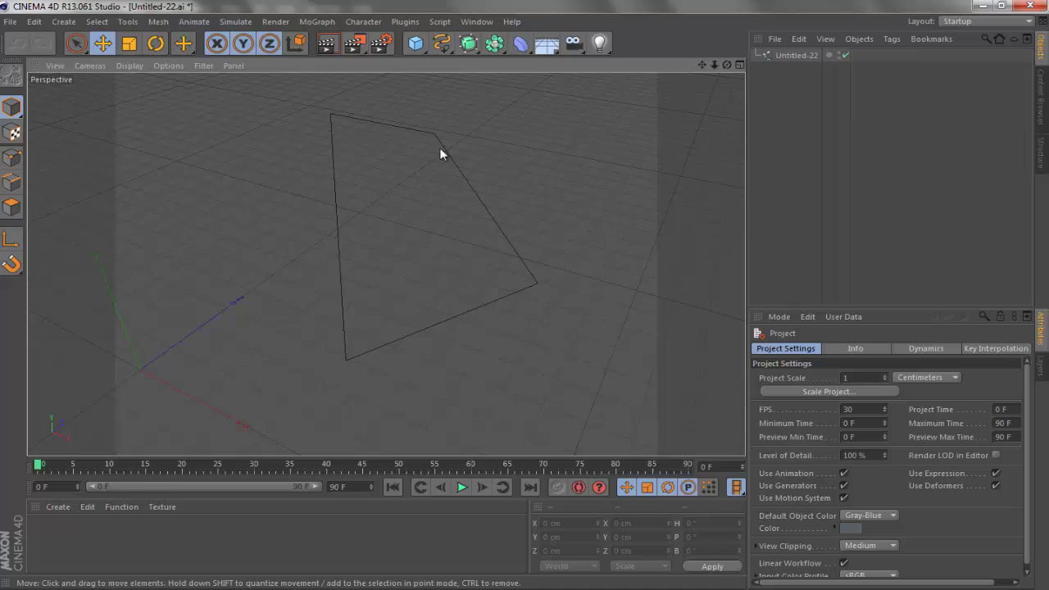
Step: Add a Lathe NURBS, nest the Untitled-22 spline under it, and shift the spline toward the axis
{"action": "left_click", "coordinate": [465, 49]}
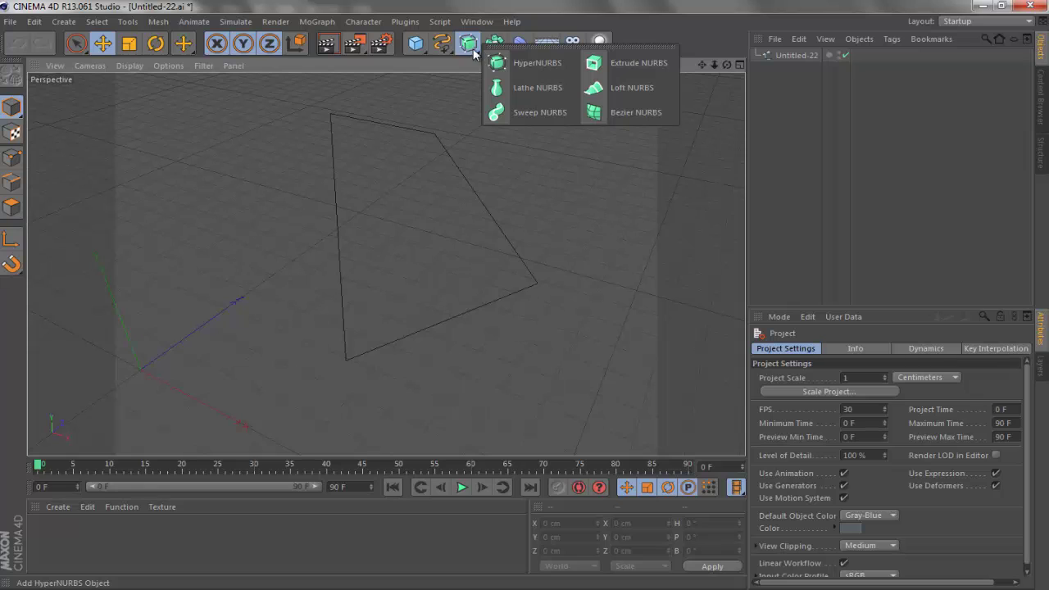
{"action": "left_click", "coordinate": [513, 88]}
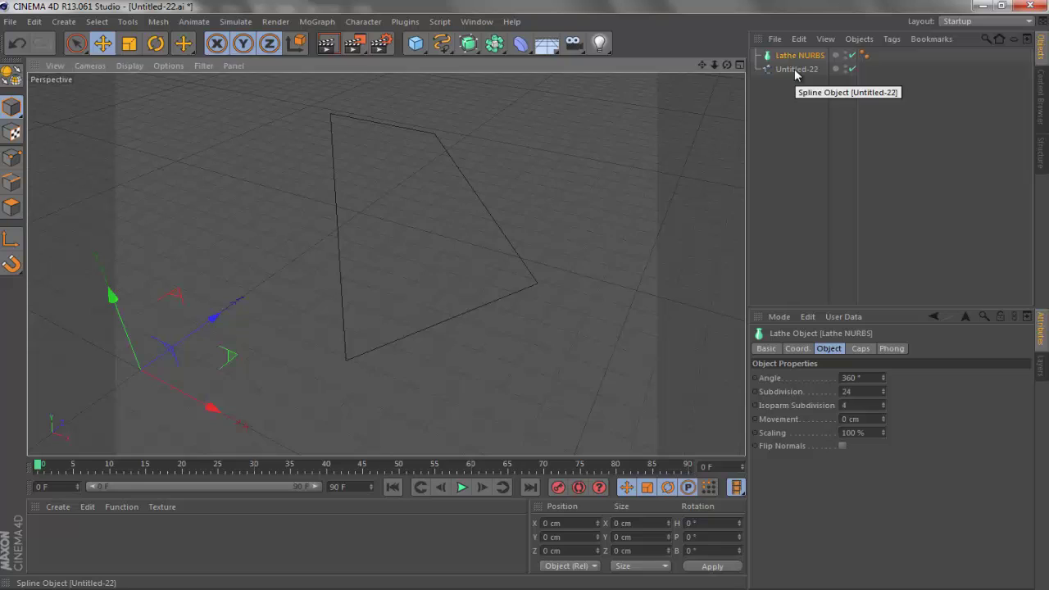
{"action": "left_click_drag", "start_coordinate": [794, 72], "coordinate": [798, 58]}
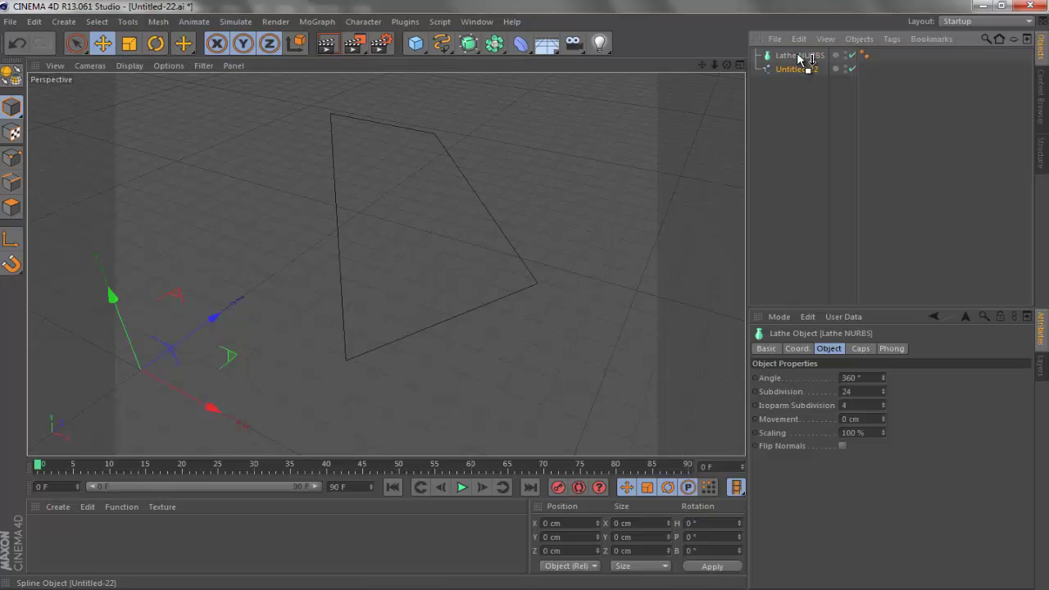
{"action": "left_click_drag", "start_coordinate": [799, 58], "coordinate": [800, 59]}
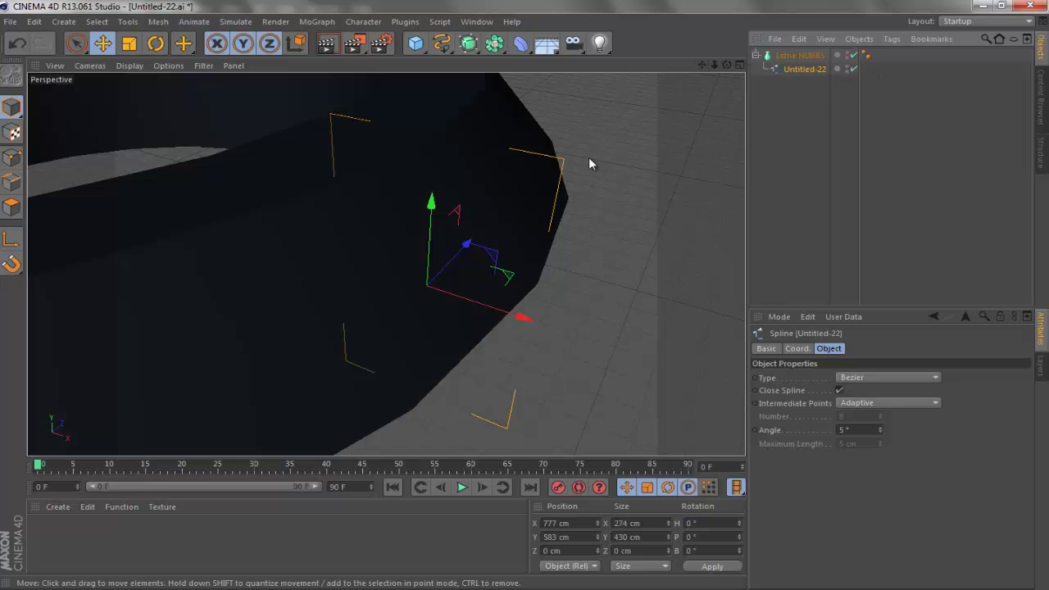
{"action": "scroll", "coordinate": [584, 157], "scroll_direction": "down", "scroll_amount": 6}
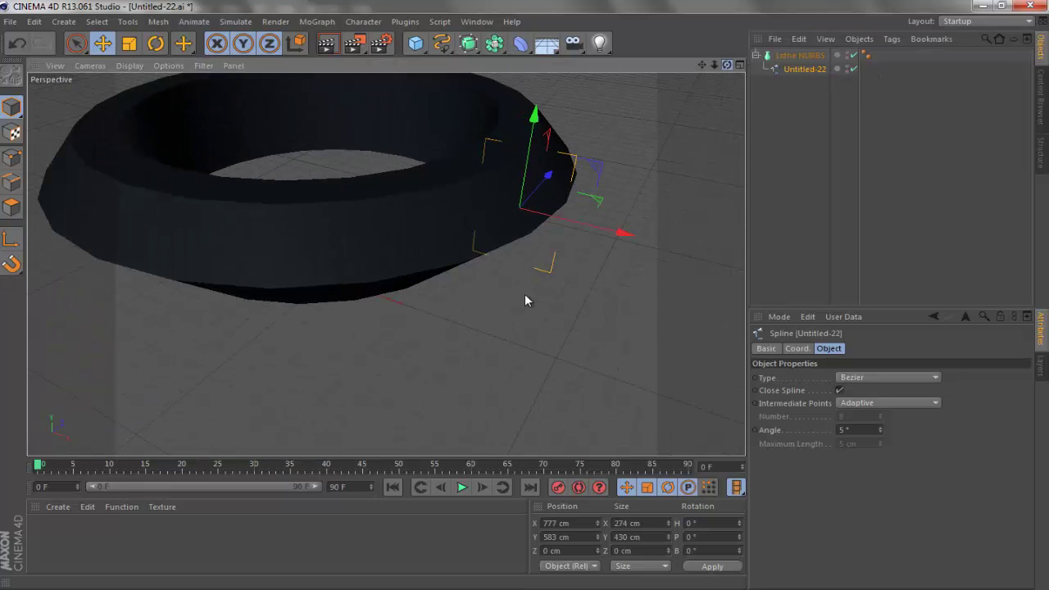
{"action": "left_click_drag", "start_coordinate": [525, 300], "coordinate": [683, 152], "text": "alt"}
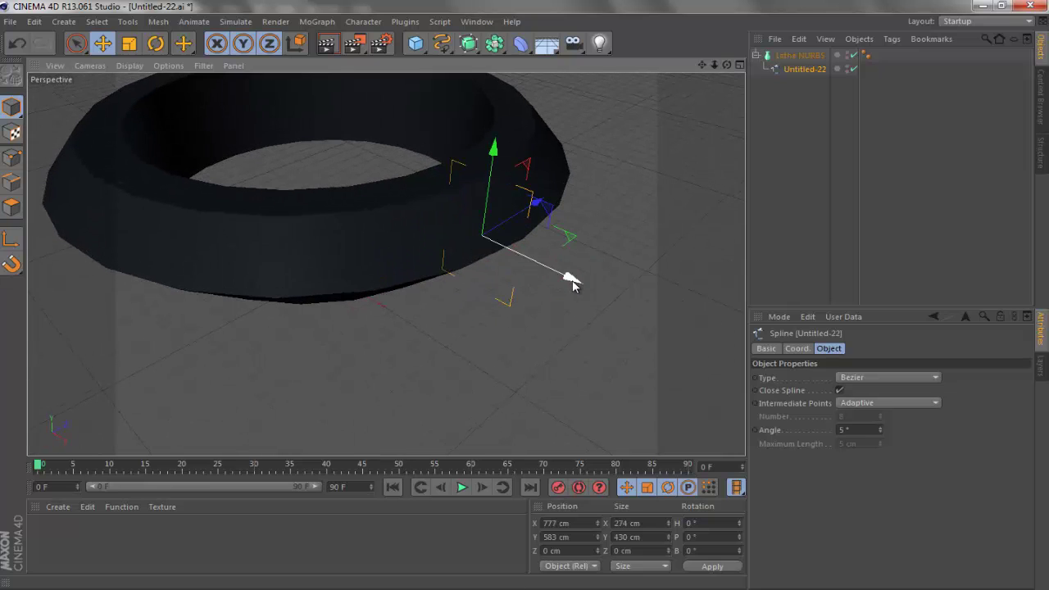
{"action": "left_click_drag", "start_coordinate": [571, 281], "coordinate": [403, 239]}
{"action": "left_click_drag", "start_coordinate": [726, 64], "coordinate": [468, 281]}
{"action": "left_click_drag", "start_coordinate": [726, 64], "coordinate": [524, 296]}
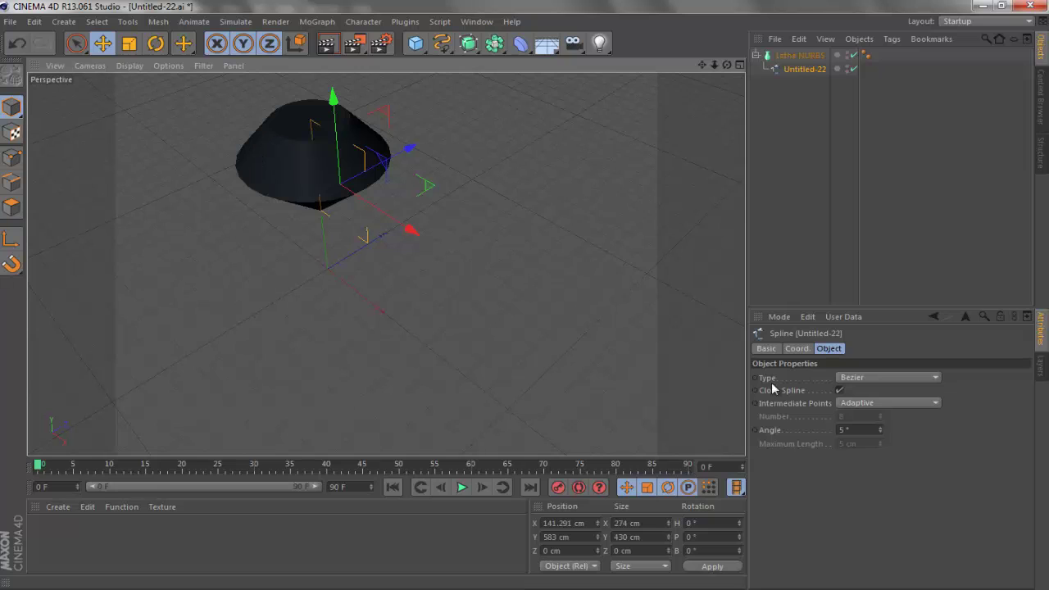
Step: Set the Lathe NURBS Subdivision to 7 and render a viewport preview of the diamond
{"action": "left_click", "coordinate": [799, 55]}
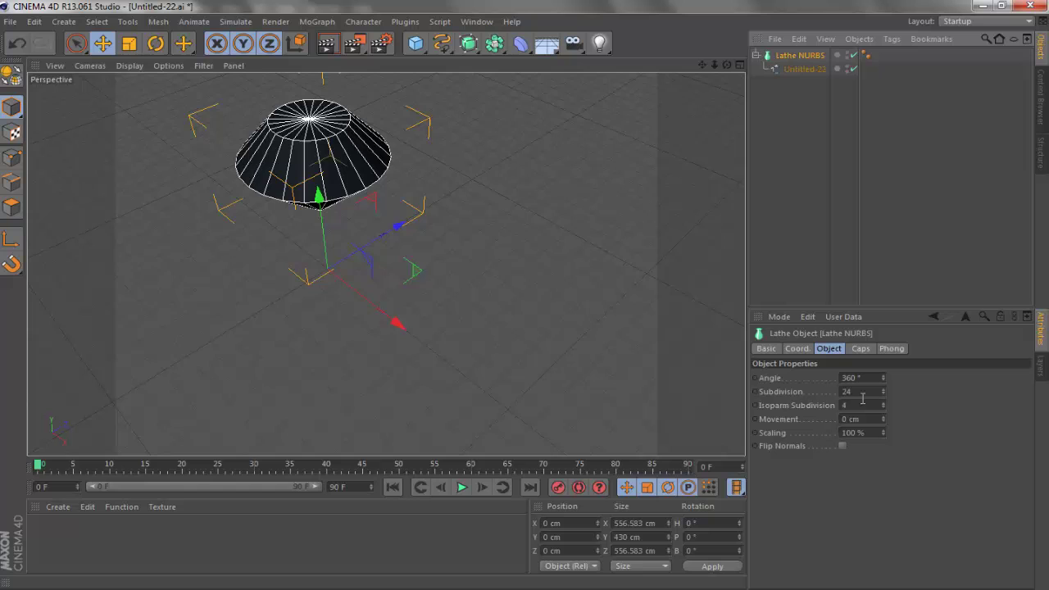
{"action": "left_click", "coordinate": [859, 392]}
{"action": "scroll", "coordinate": [860, 392], "scroll_direction": "down", "scroll_amount": 16}
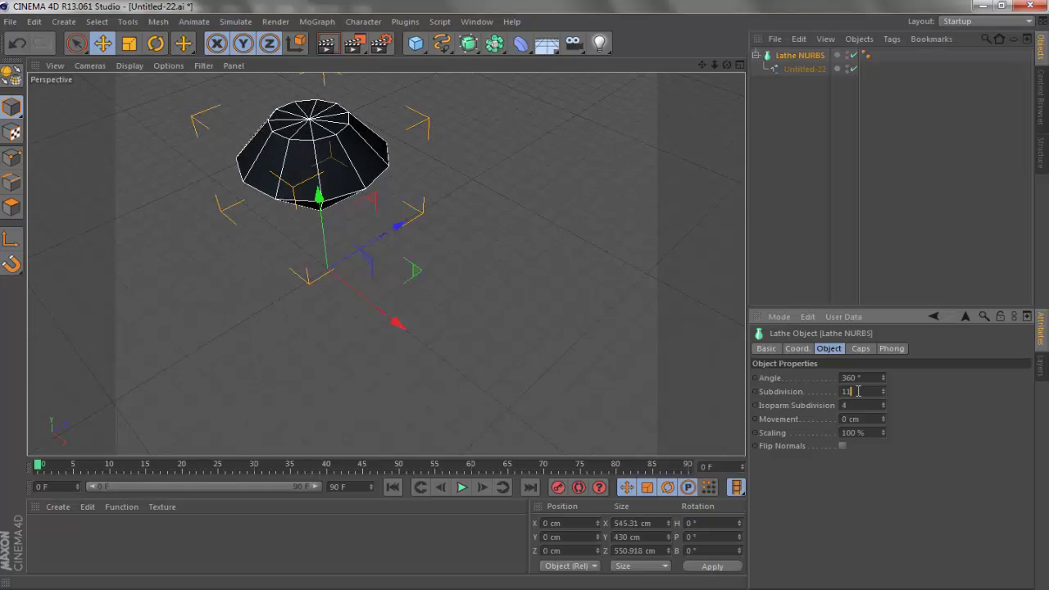
{"action": "scroll", "coordinate": [858, 390], "scroll_direction": "down", "scroll_amount": 1}
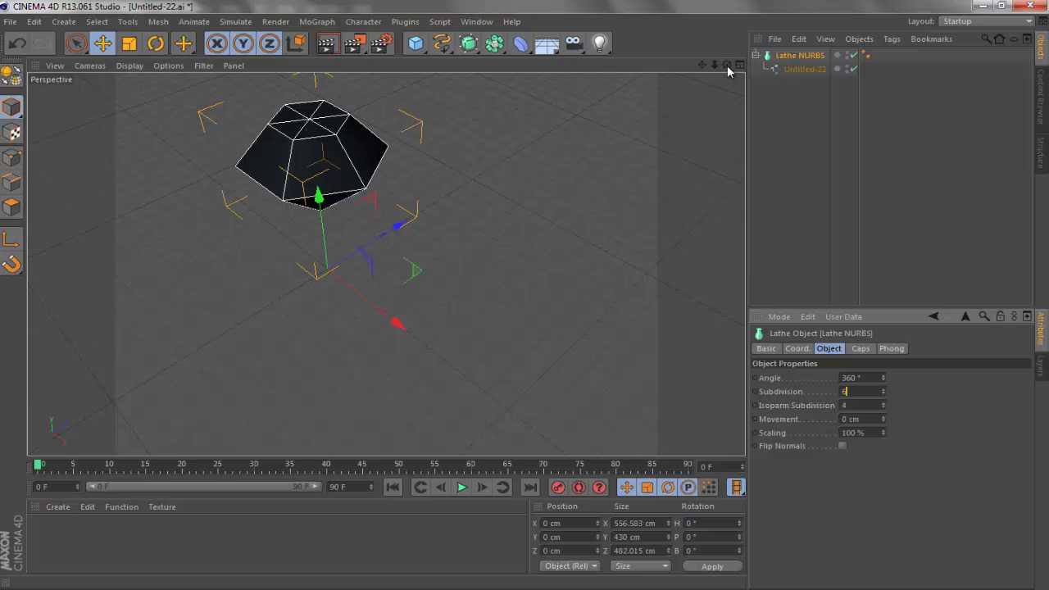
{"action": "mouse_move", "coordinate": [530, 305]}
{"action": "left_mouse_down", "text": "alt"}
{"action": "mouse_move", "coordinate": [510, 295]}
{"action": "mouse_move", "coordinate": [522, 300]}
{"action": "left_mouse_up", "text": "alt"}
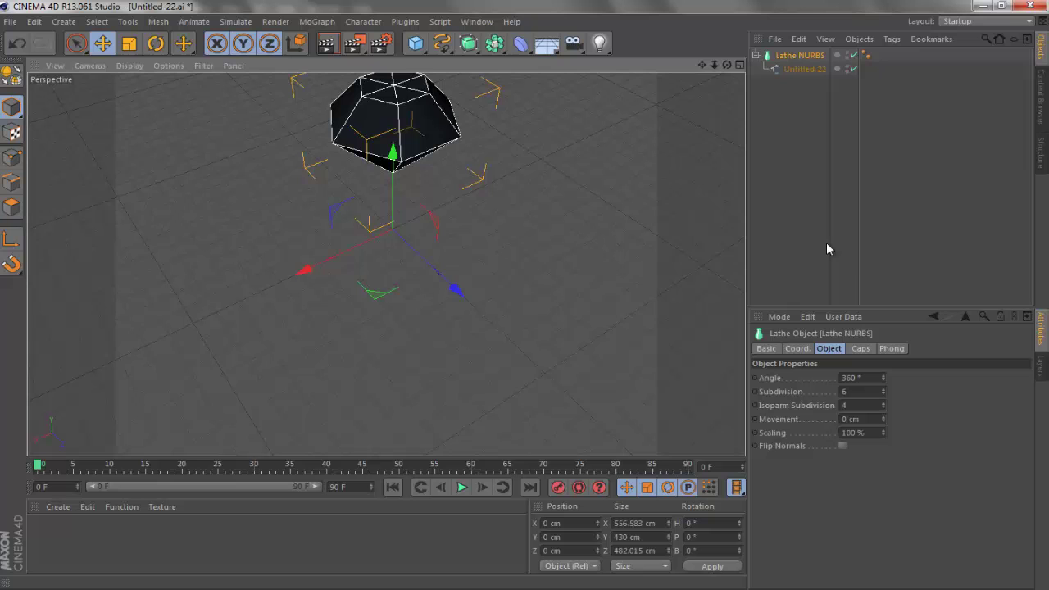
{"action": "double_click", "coordinate": [855, 395]}
{"action": "type", "text": "7"}
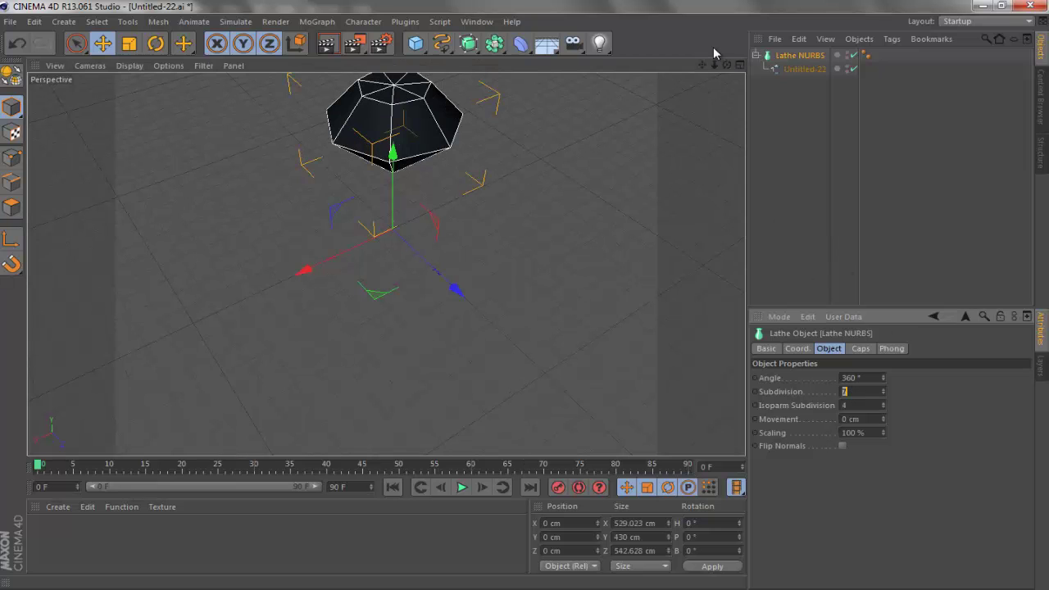
{"action": "left_click_drag", "start_coordinate": [508, 287], "coordinate": [473, 82], "text": "alt"}
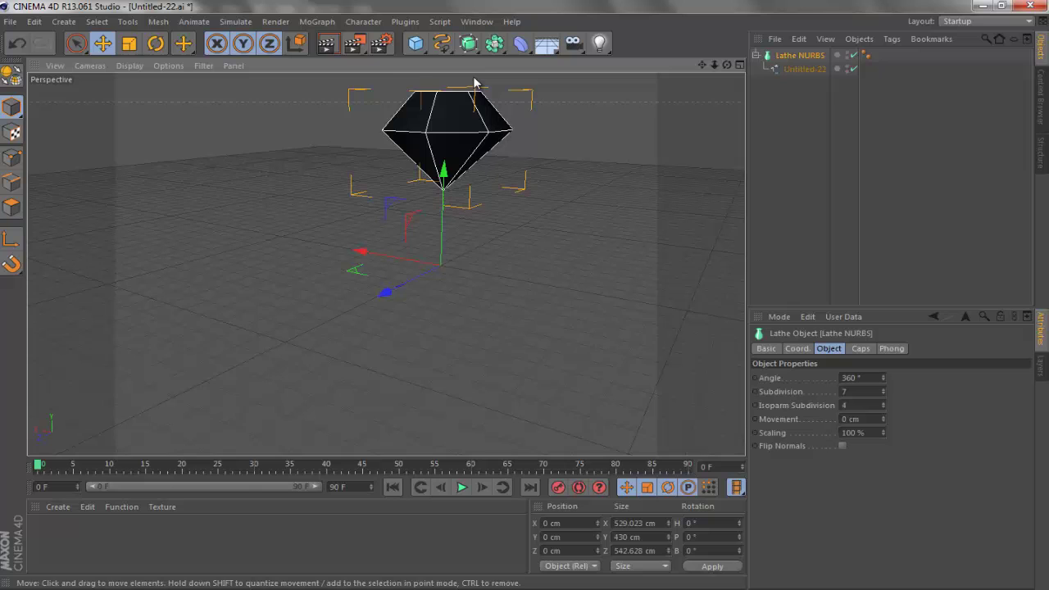
{"action": "left_click", "coordinate": [326, 44]}
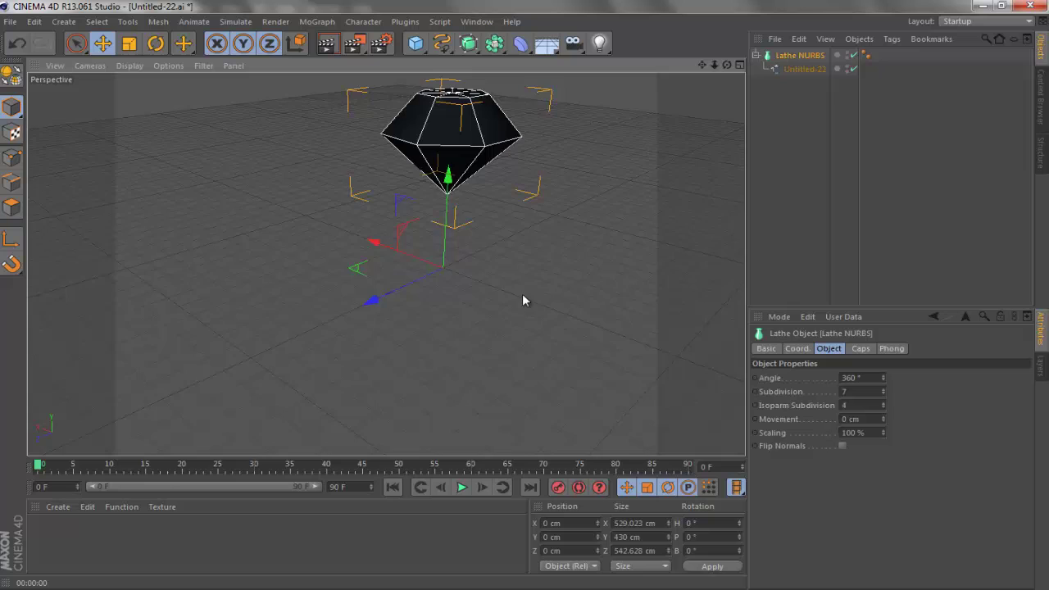
Step: Add an omni light and move it to Y 786.707 cm and Z 749.636 cm
{"action": "scroll", "coordinate": [522, 293], "scroll_direction": "up", "scroll_amount": 2}
{"action": "left_click", "coordinate": [599, 43]}
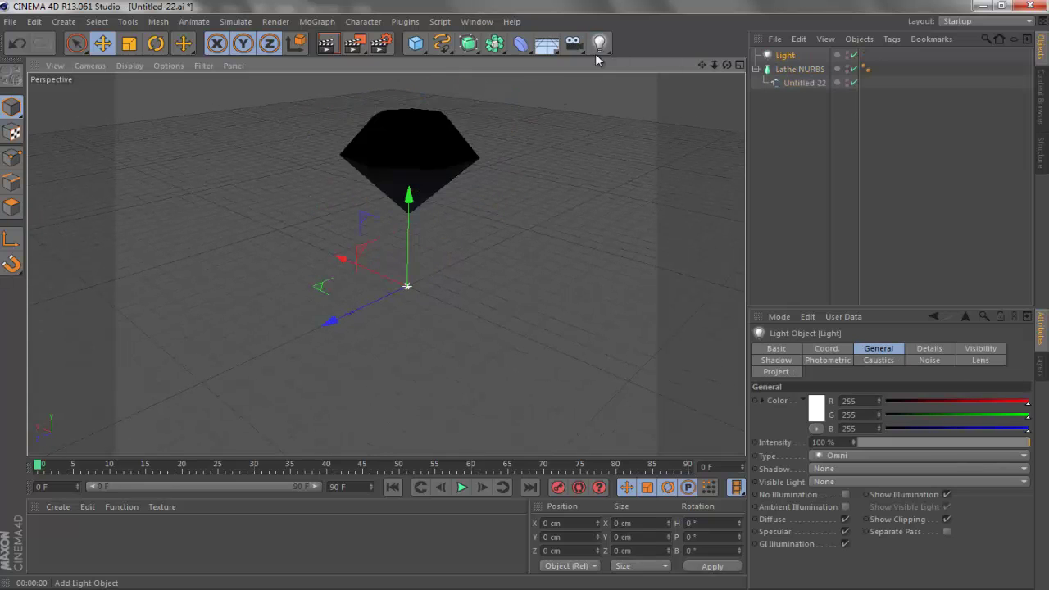
{"action": "left_click_drag", "start_coordinate": [412, 219], "coordinate": [385, 57]}
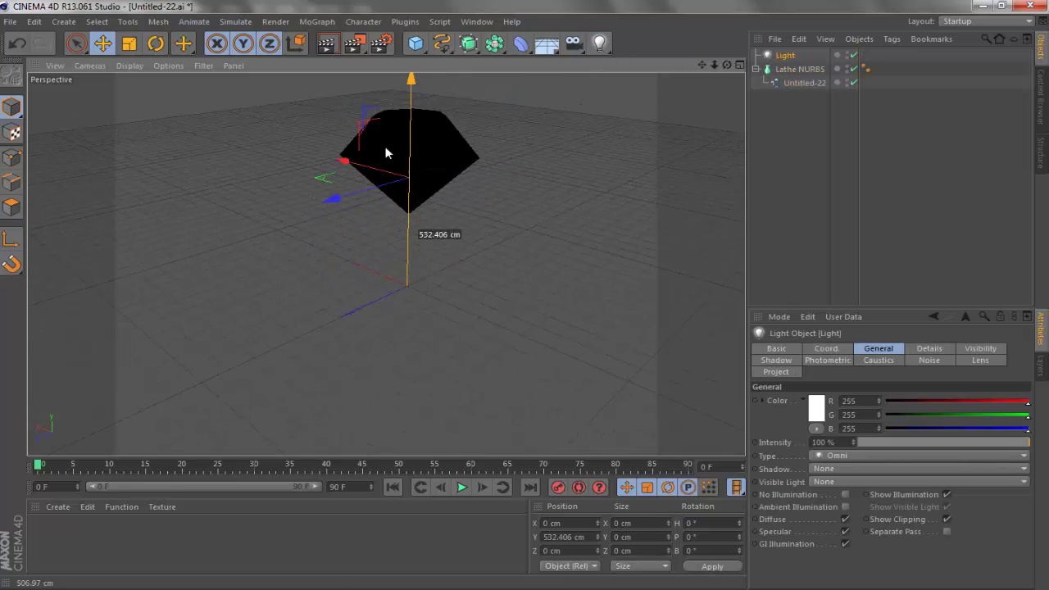
{"action": "left_click_drag", "start_coordinate": [339, 199], "coordinate": [155, 247]}
{"action": "left_click_drag", "start_coordinate": [234, 122], "coordinate": [223, 85]}
{"action": "left_click_drag", "start_coordinate": [239, 150], "coordinate": [236, 134]}
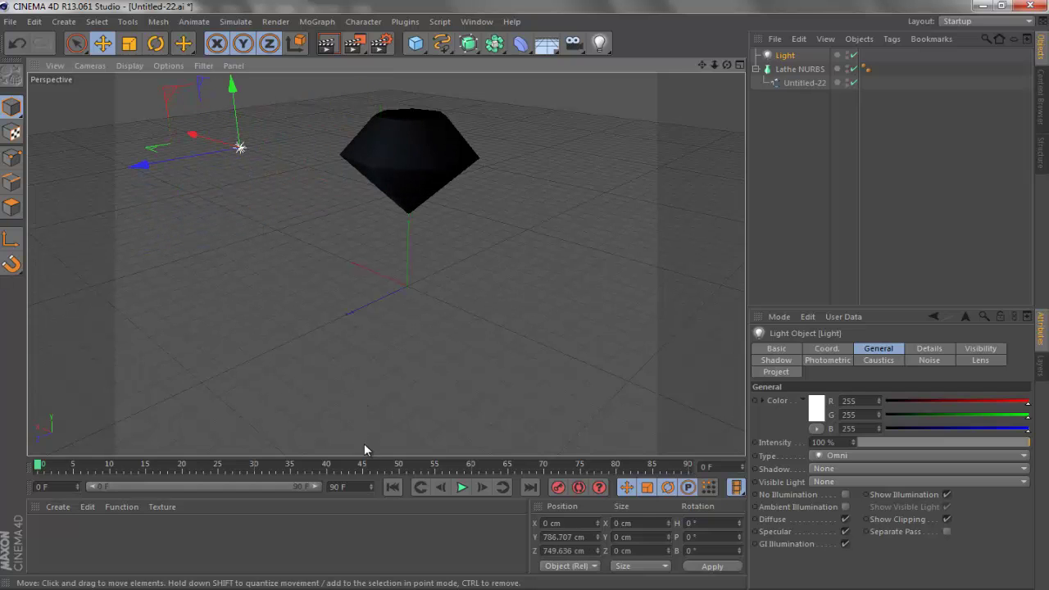
Step: Load Diamond.c4d from Downloads through the material manager's load-file option
{"action": "left_click", "coordinate": [58, 507]}
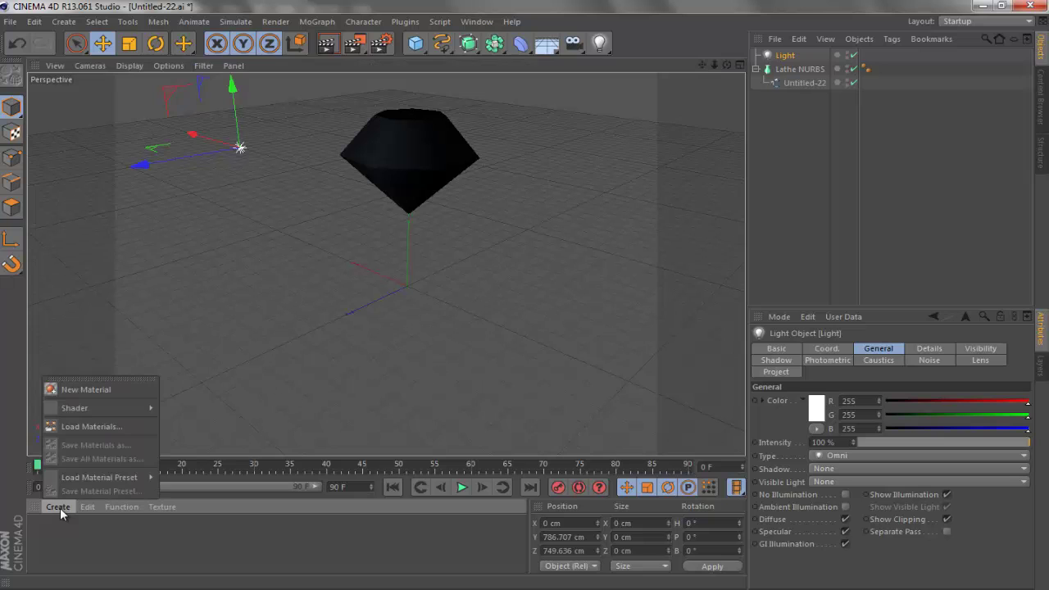
{"action": "left_click", "coordinate": [78, 424]}
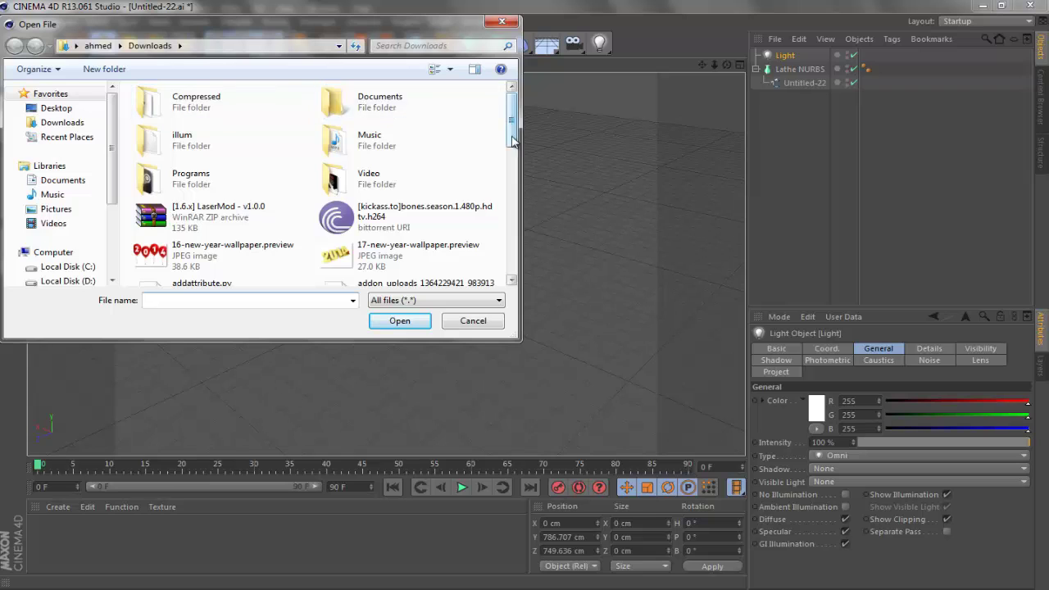
{"action": "left_click_drag", "start_coordinate": [512, 141], "coordinate": [525, 220]}
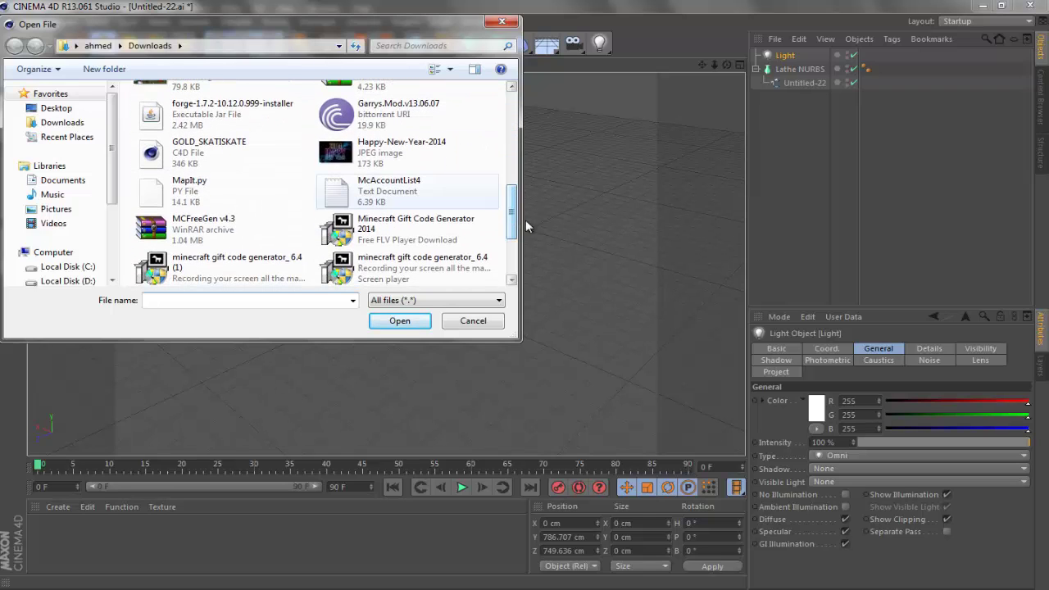
{"action": "scroll", "coordinate": [495, 225], "scroll_direction": "down", "scroll_amount": 2}
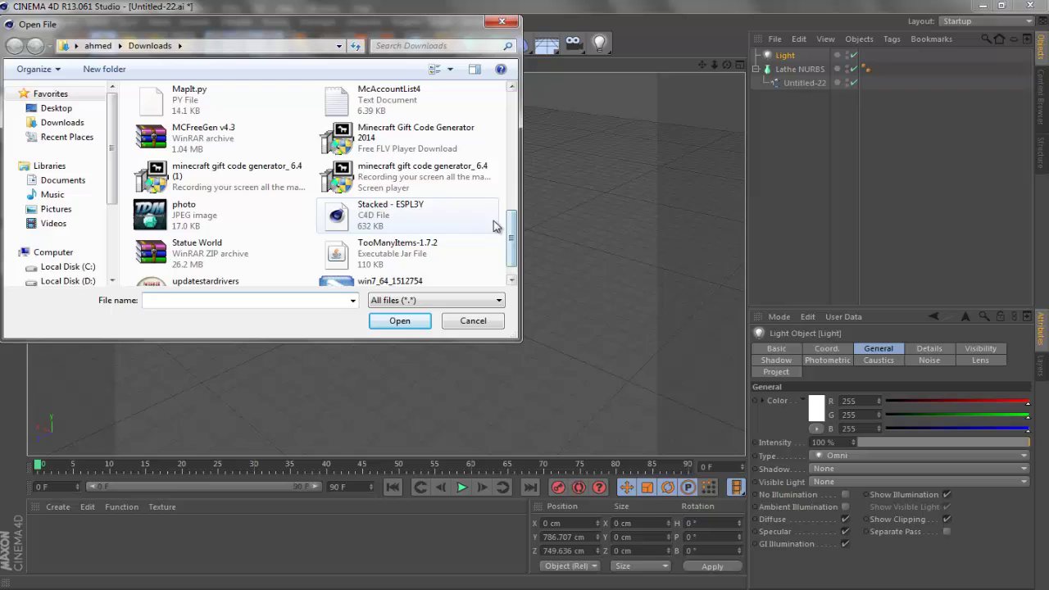
{"action": "left_click_drag", "start_coordinate": [513, 246], "coordinate": [511, 164]}
{"action": "left_click", "coordinate": [366, 197]}
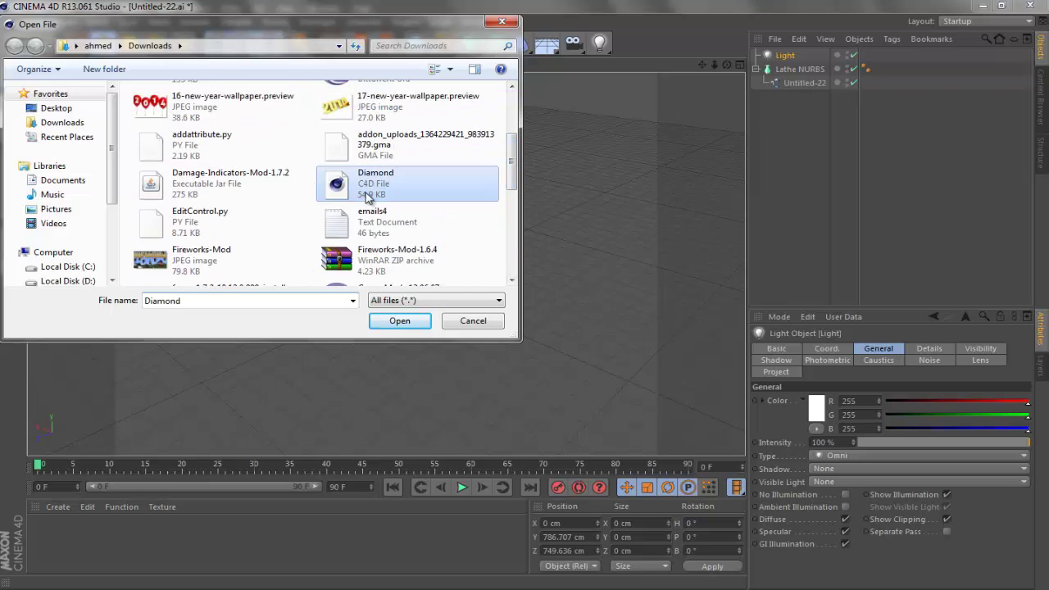
{"action": "double_click", "coordinate": [367, 197]}
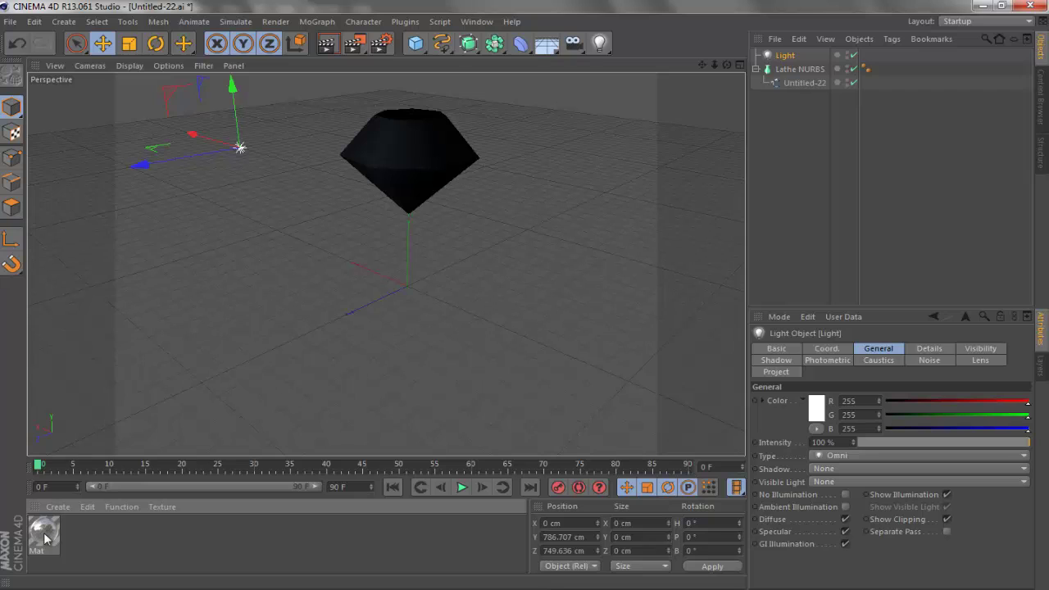
Step: Apply the Mat material to the Lathe NURBS diamond and preview it with a viewport render
{"action": "left_click_drag", "start_coordinate": [44, 534], "coordinate": [417, 154]}
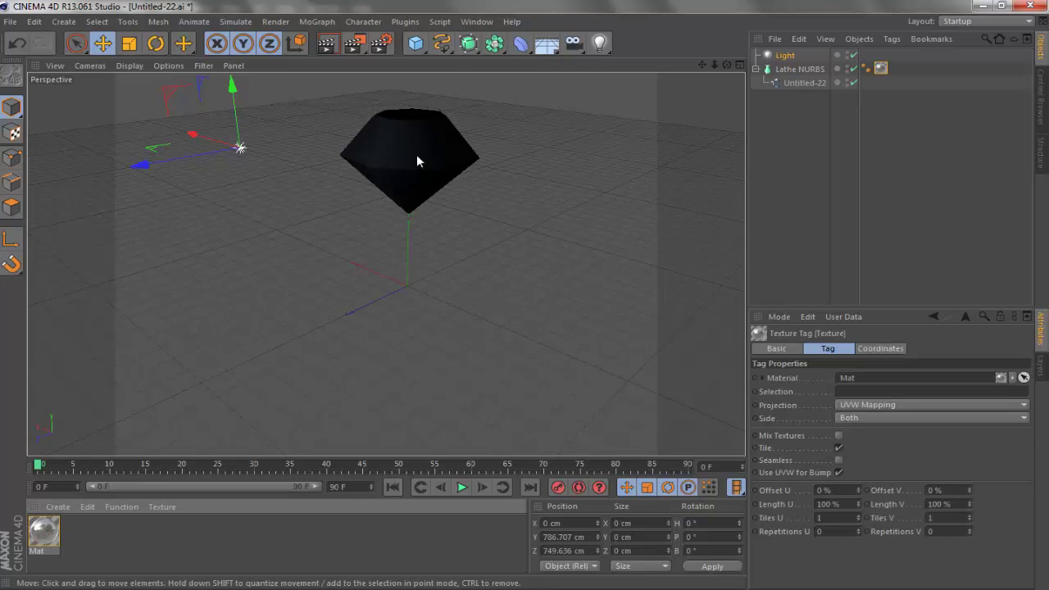
{"action": "left_click_drag", "start_coordinate": [703, 65], "coordinate": [376, 155]}
{"action": "left_click", "coordinate": [327, 47]}
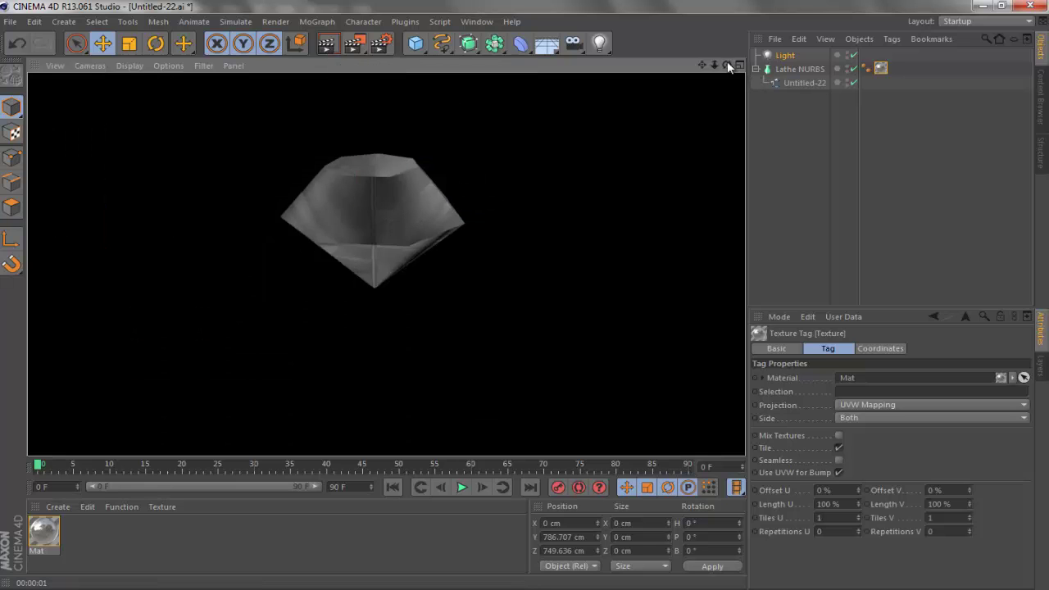
{"action": "left_click_drag", "start_coordinate": [525, 296], "coordinate": [377, 259], "text": "alt"}
{"action": "left_click", "coordinate": [381, 44]}
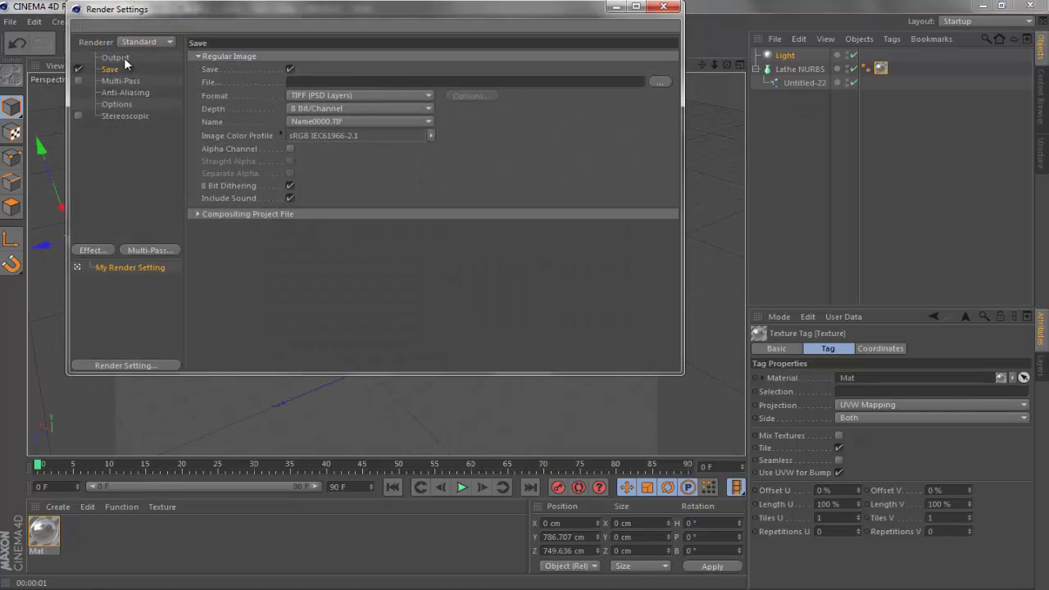
Step: Set the output resolution to 1280 x 720 in Render Settings
{"action": "left_click", "coordinate": [123, 57]}
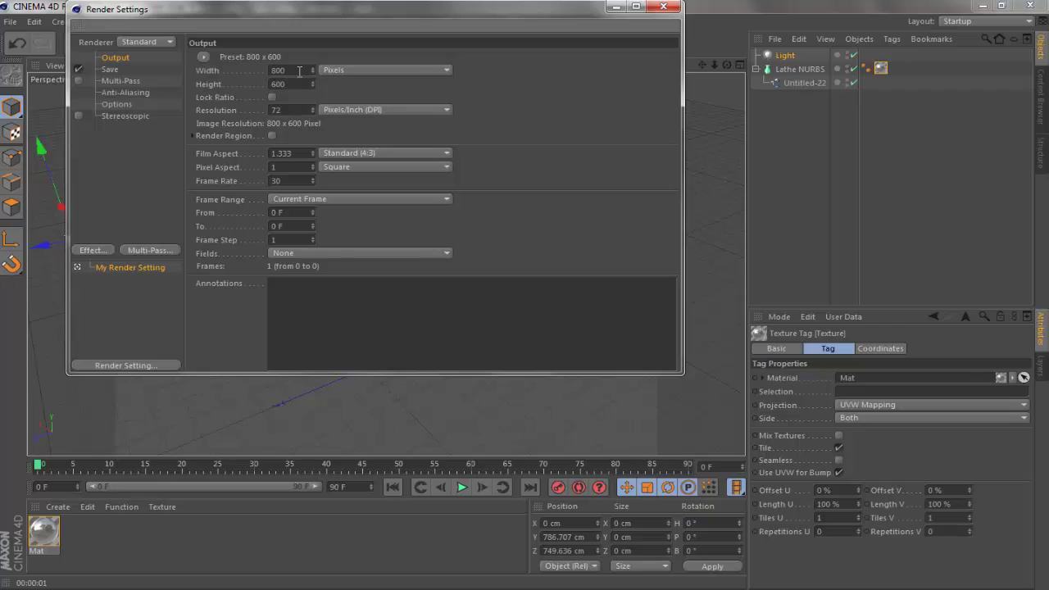
{"action": "left_click_drag", "start_coordinate": [300, 72], "coordinate": [188, 86]}
{"action": "type", "text": "1280"}
{"action": "key", "text": "Tab"}
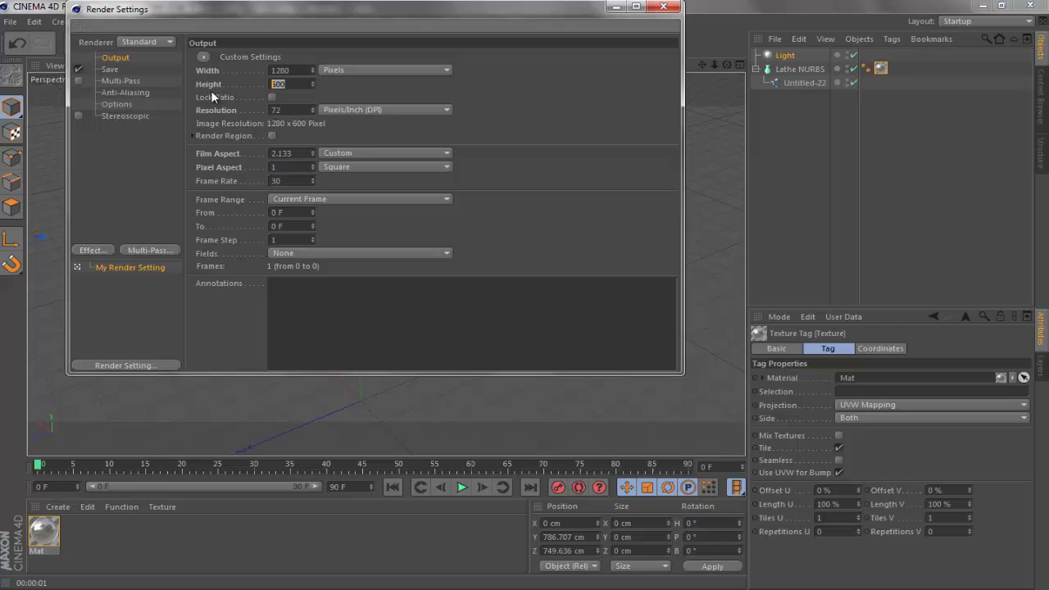
{"action": "type", "text": "720"}
Step: Add Global Illumination and Ambient Occlusion effects, close the settings, and render the view
{"action": "left_click", "coordinate": [109, 70]}
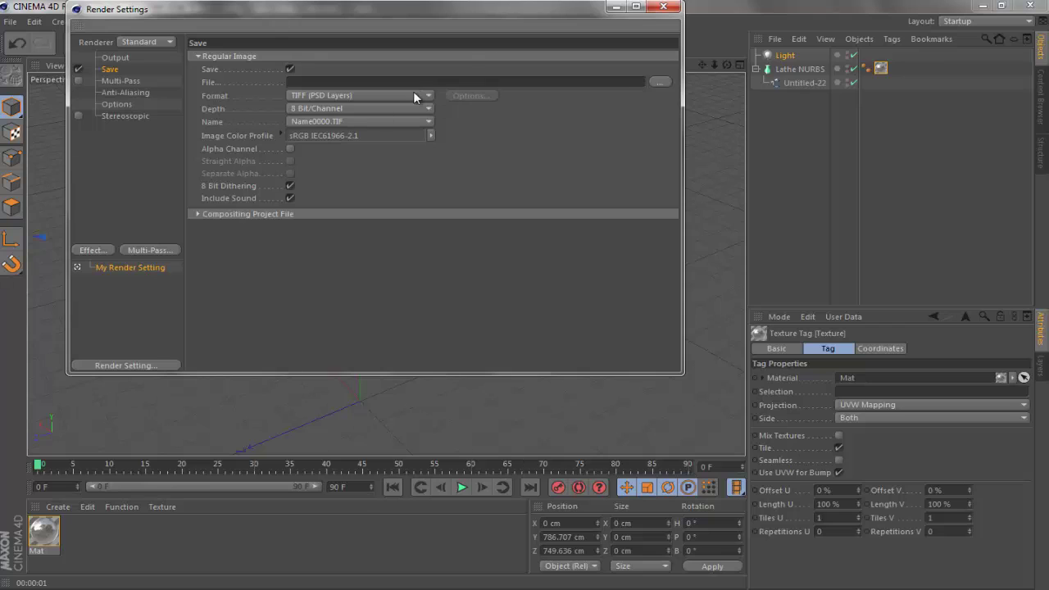
{"action": "left_click", "coordinate": [95, 250]}
{"action": "right_click", "coordinate": [137, 235]}
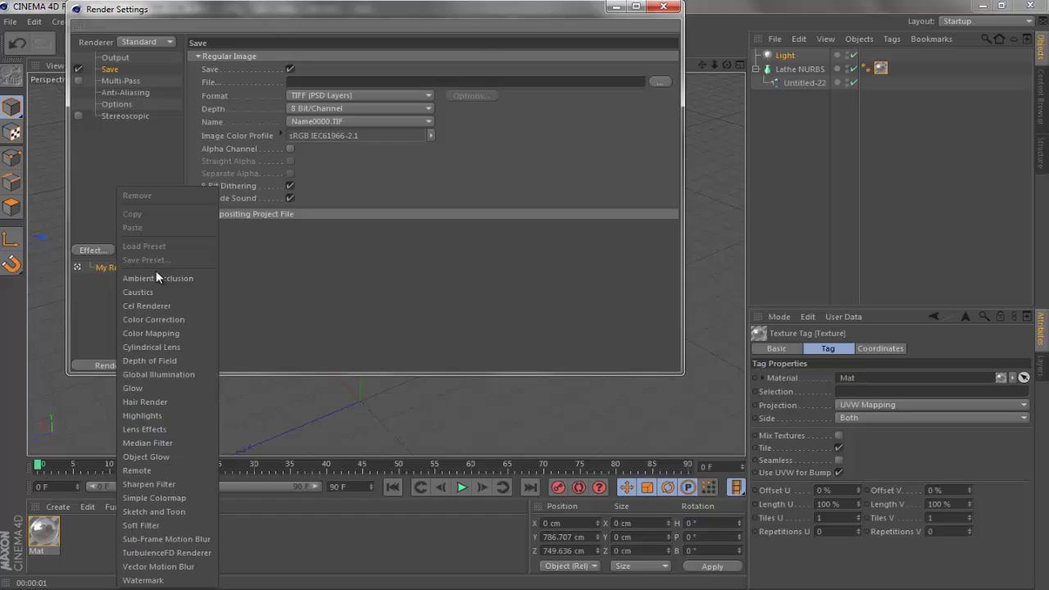
{"action": "left_click", "coordinate": [169, 373]}
{"action": "left_click", "coordinate": [100, 253]}
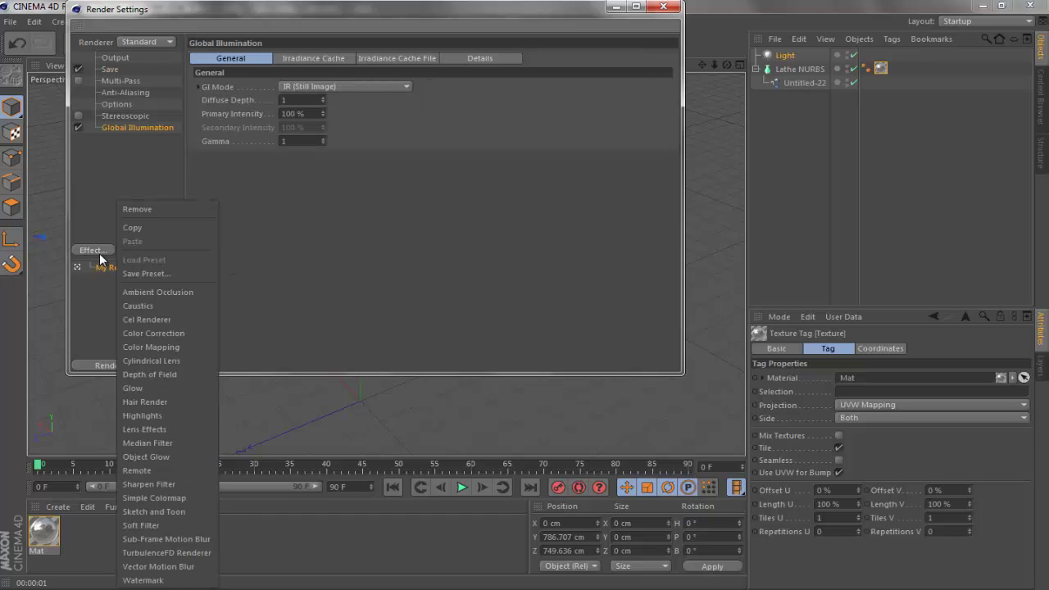
{"action": "left_click", "coordinate": [182, 294]}
{"action": "left_click", "coordinate": [664, 7]}
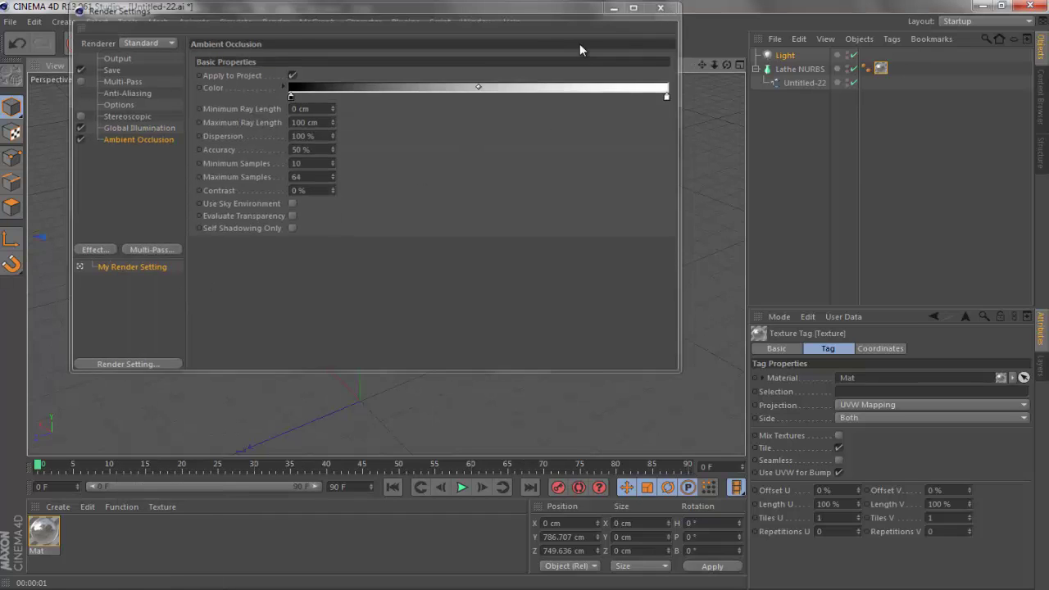
{"action": "left_click", "coordinate": [330, 45]}
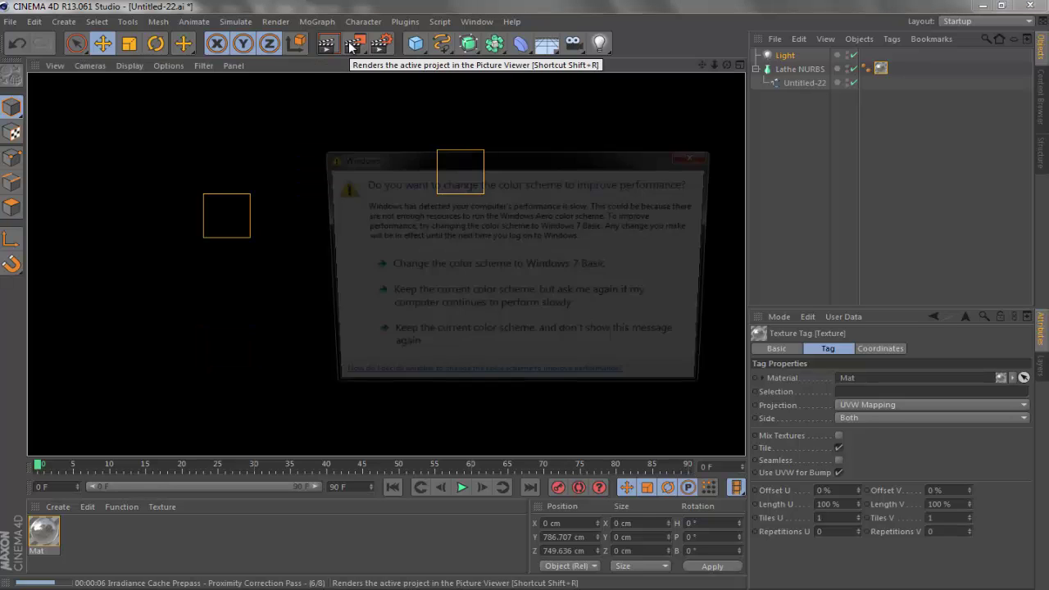
Step: Keep the current Windows colour scheme in the performance prompt while the diamond render completes
{"action": "left_click", "coordinate": [498, 344]}
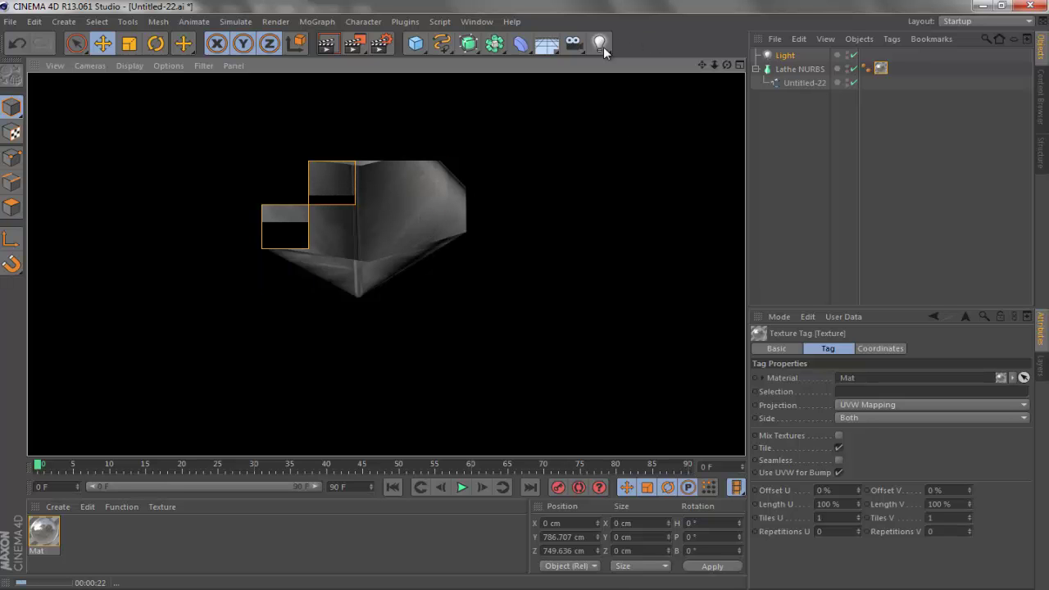
Step: Add a Floor and a Sky object to the scene
{"action": "left_click", "coordinate": [547, 45]}
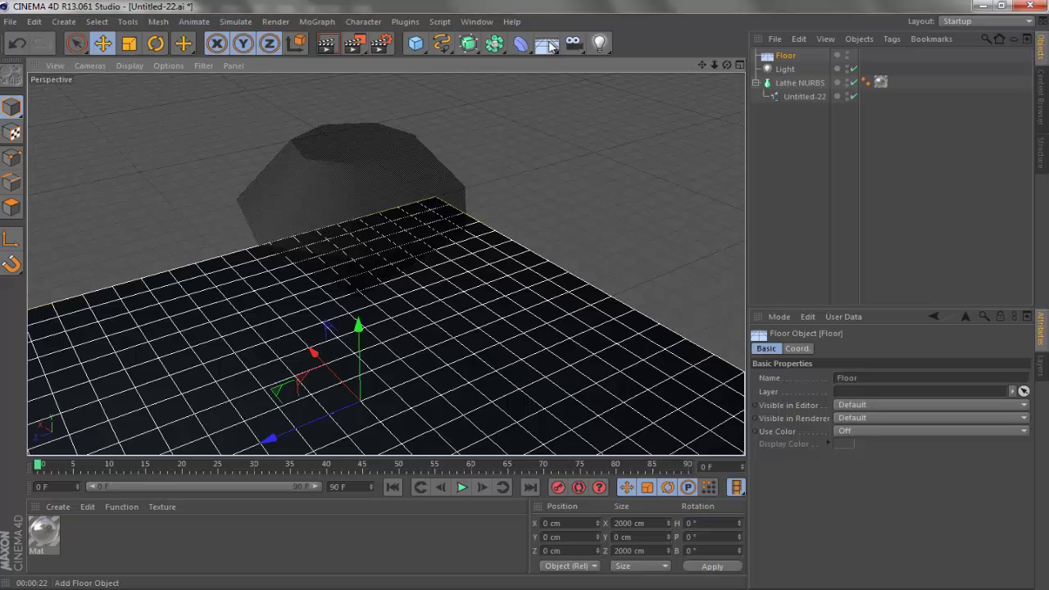
{"action": "left_click_drag", "start_coordinate": [551, 47], "coordinate": [588, 87]}
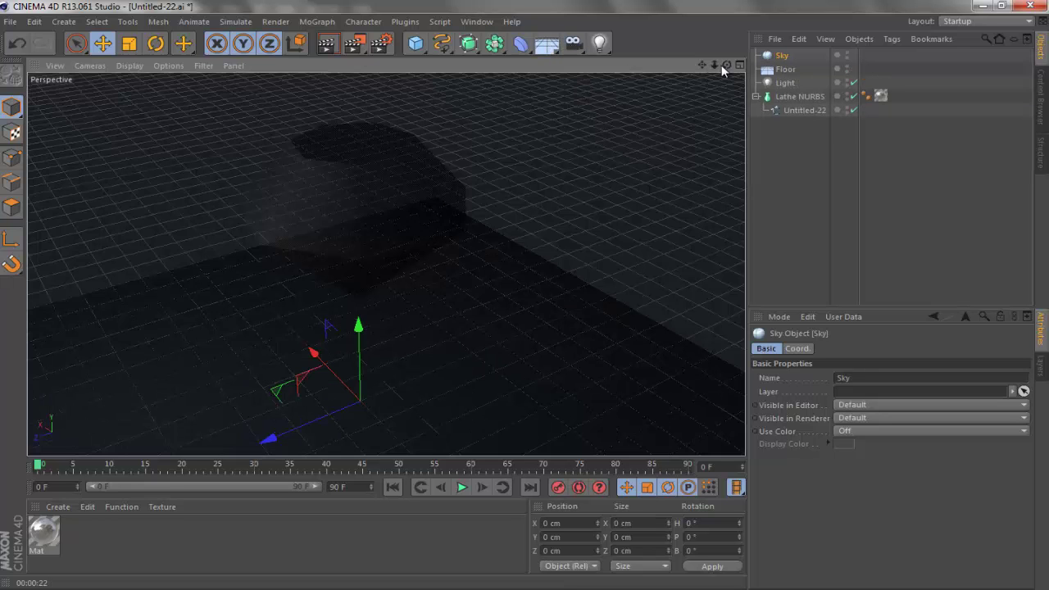
{"action": "left_click_drag", "start_coordinate": [727, 65], "coordinate": [538, 159]}
Step: Lower Lathe NURBS and its spline onto the floor, then render from a low angle
{"action": "left_click", "coordinate": [416, 166]}
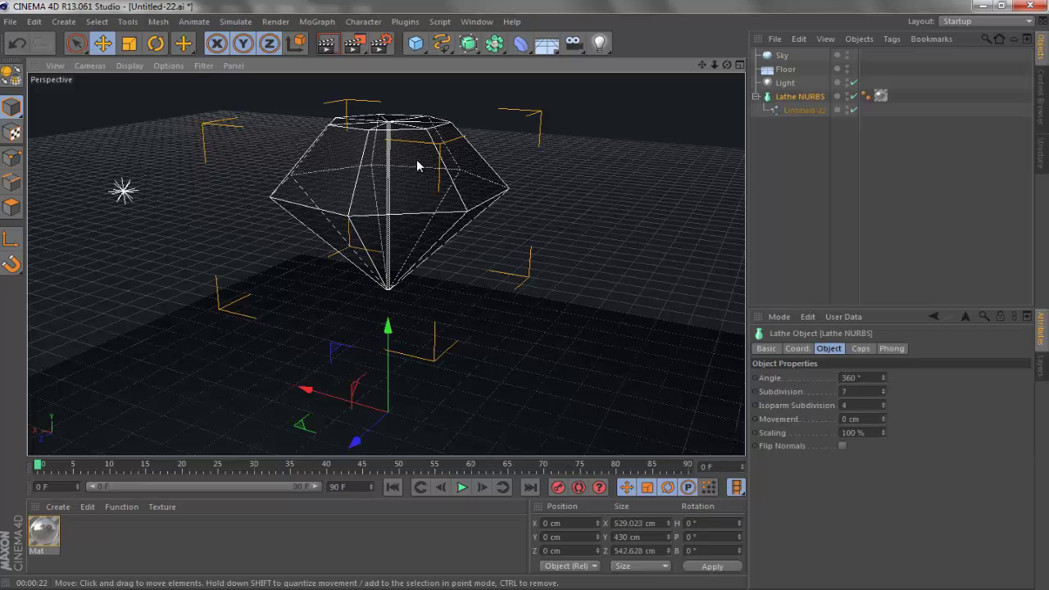
{"action": "left_click", "coordinate": [792, 110], "text": "ctrl"}
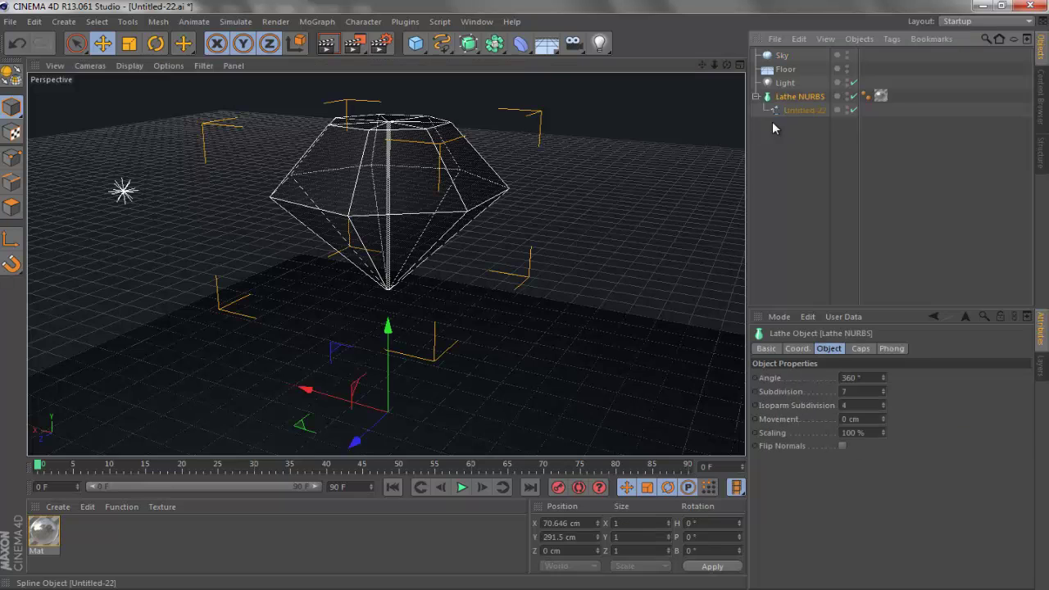
{"action": "left_click_drag", "start_coordinate": [363, 228], "coordinate": [378, 354]}
{"action": "left_click_drag", "start_coordinate": [727, 65], "coordinate": [521, 302]}
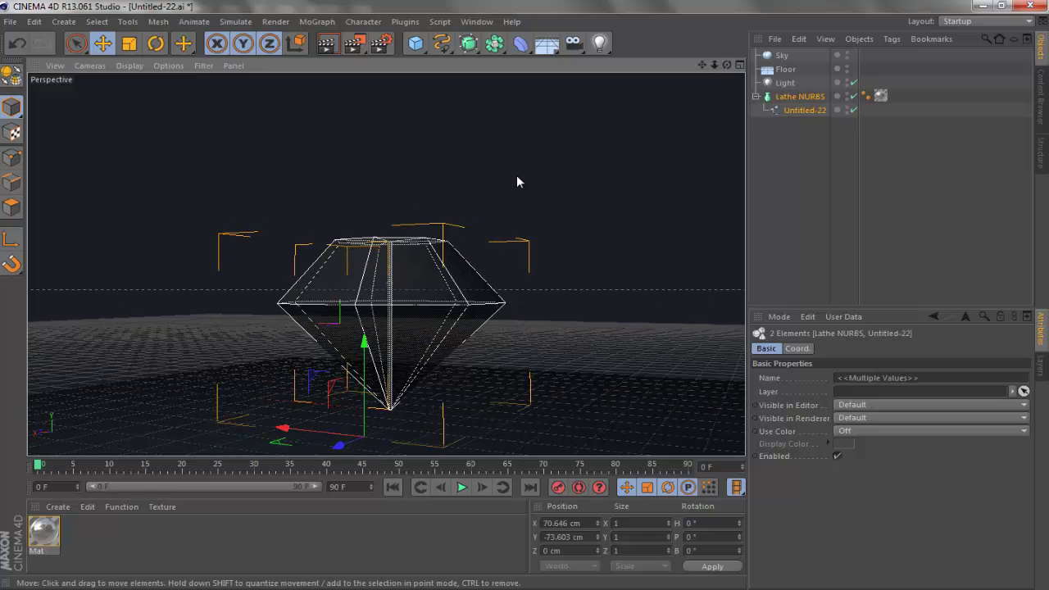
{"action": "left_click", "coordinate": [332, 46]}
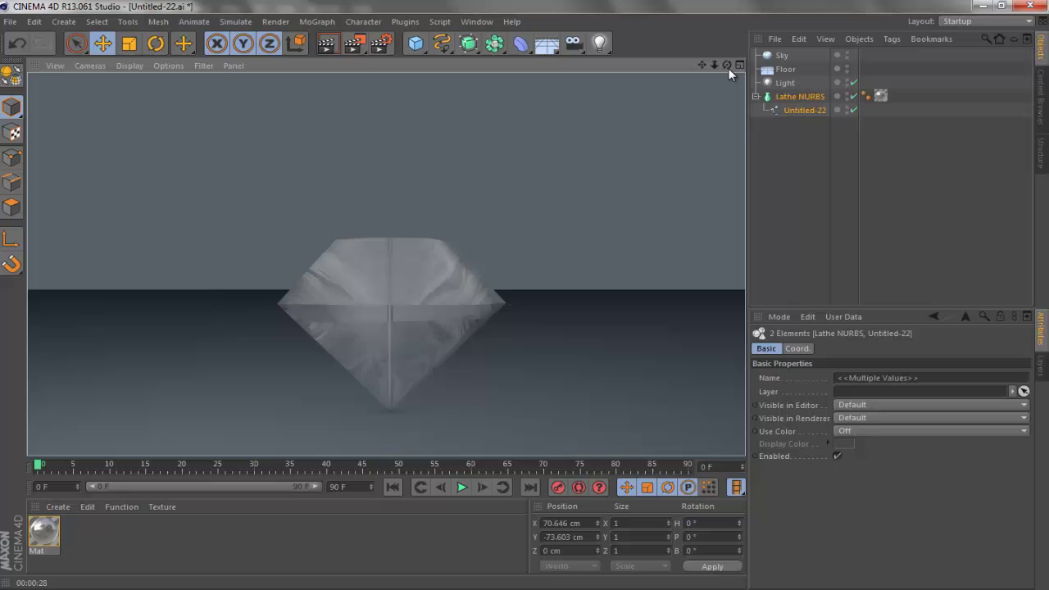
Step: Clear the viewport render and bring up the saved 'dimonde' image in Windows Photo Viewer
{"action": "left_click_drag", "start_coordinate": [727, 64], "coordinate": [675, 151]}
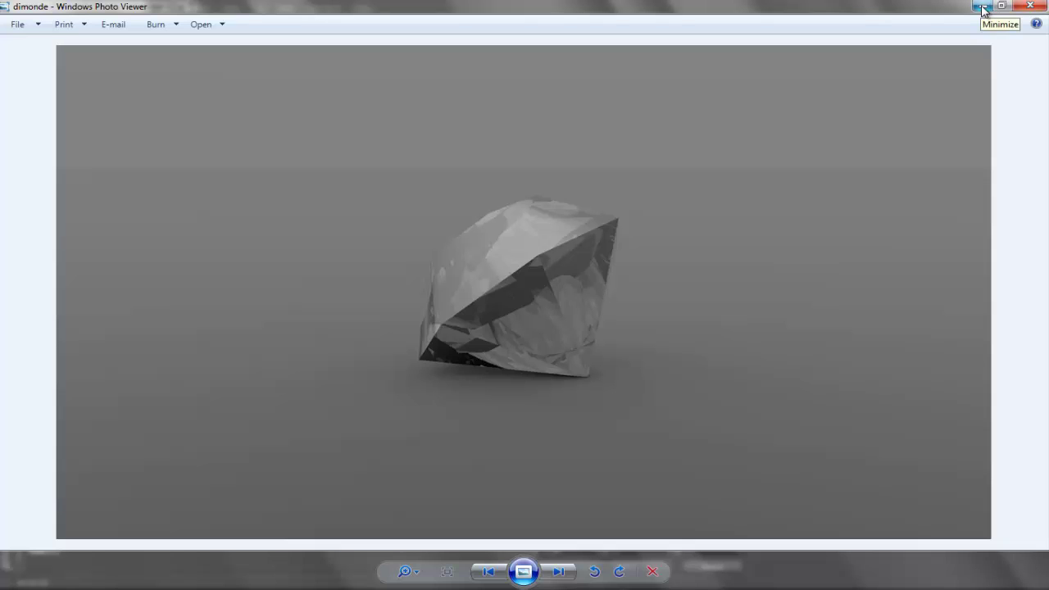
Step: Minimize Windows Photo Viewer to reveal the Cinema 4D diamond scene again
{"action": "left_click", "coordinate": [982, 8]}
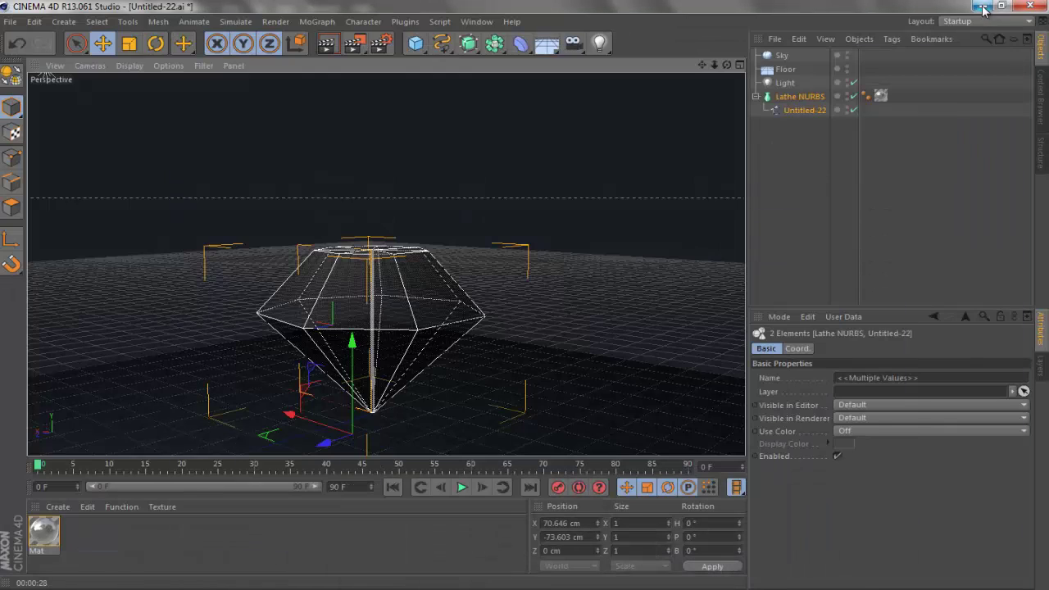